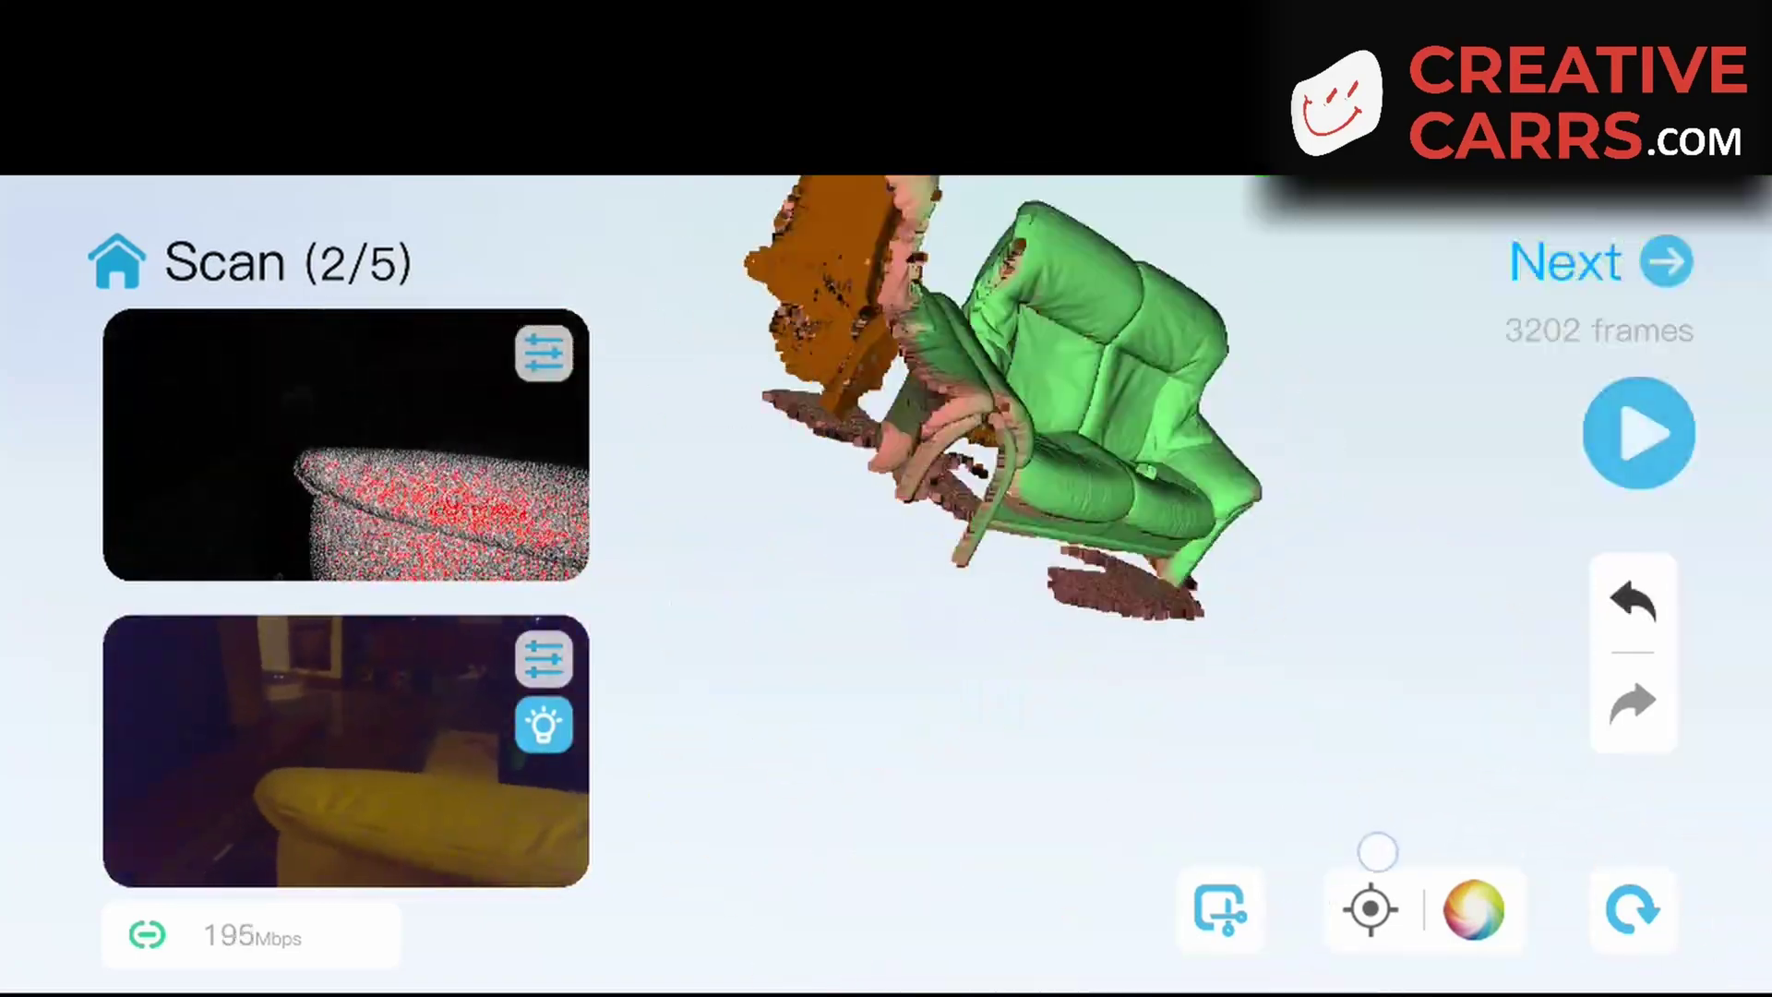
- Resume the sofa scan, capture the tops of the two headrests, and pause scanning to review the model
{"action": "key", "text": "space"}
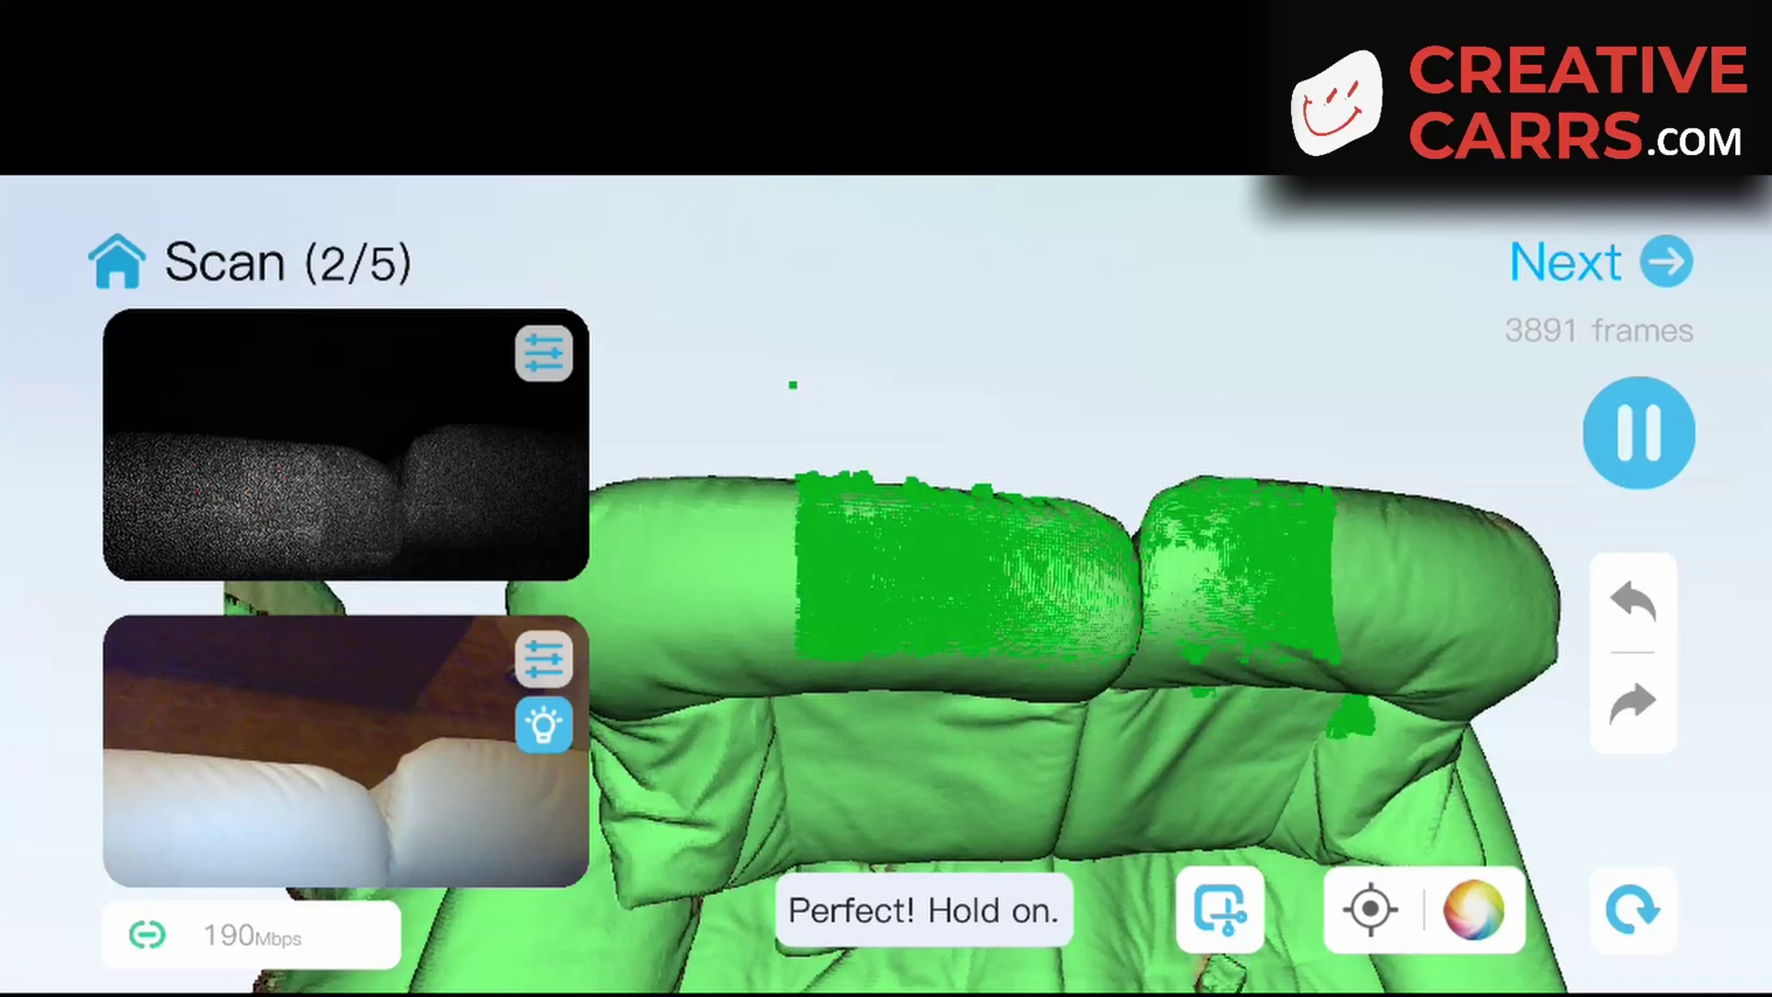
{"action": "left_click", "coordinate": [1639, 432]}
{"action": "left_click_drag", "start_coordinate": [978, 636], "coordinate": [1035, 837]}
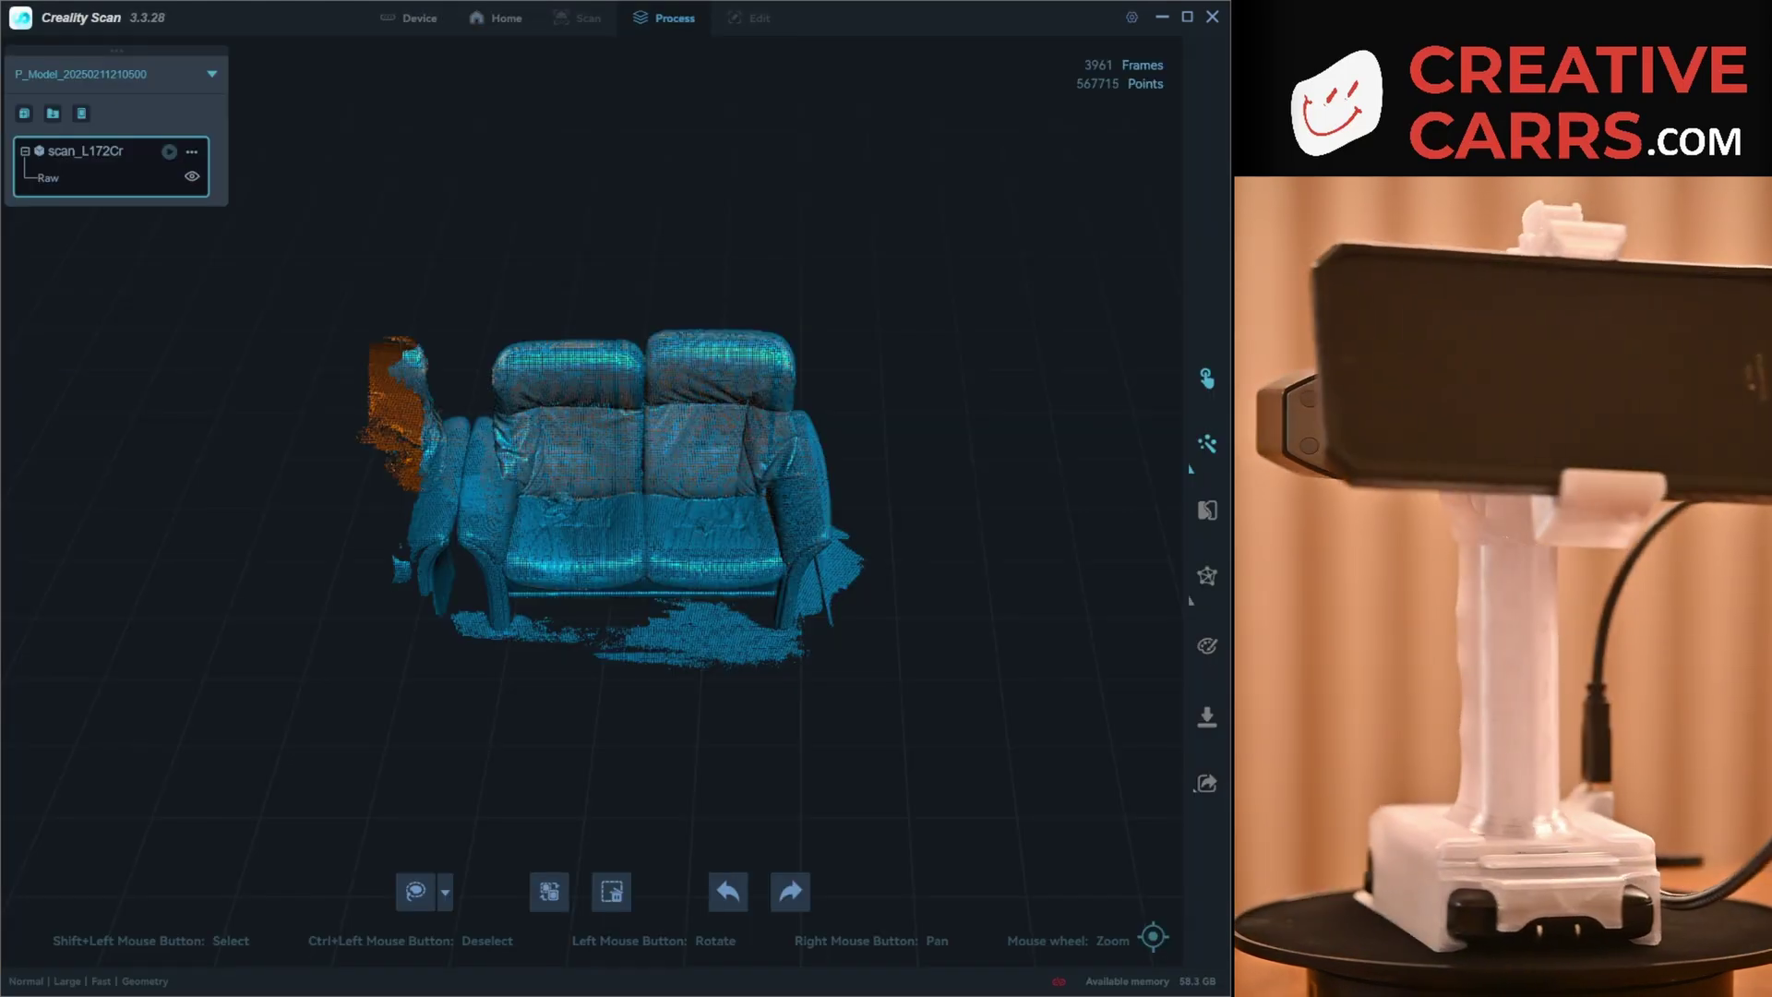
- Generate a point cloud from the raw sofa scan using manual optimization with 1 mm resolution and 0.35 sensitivity
{"action": "scroll", "coordinate": [799, 515], "scroll_direction": "up", "scroll_amount": 4}
{"action": "scroll", "coordinate": [799, 515], "scroll_direction": "down", "scroll_amount": 1}
{"action": "left_click_drag", "start_coordinate": [799, 515], "coordinate": [922, 540]}
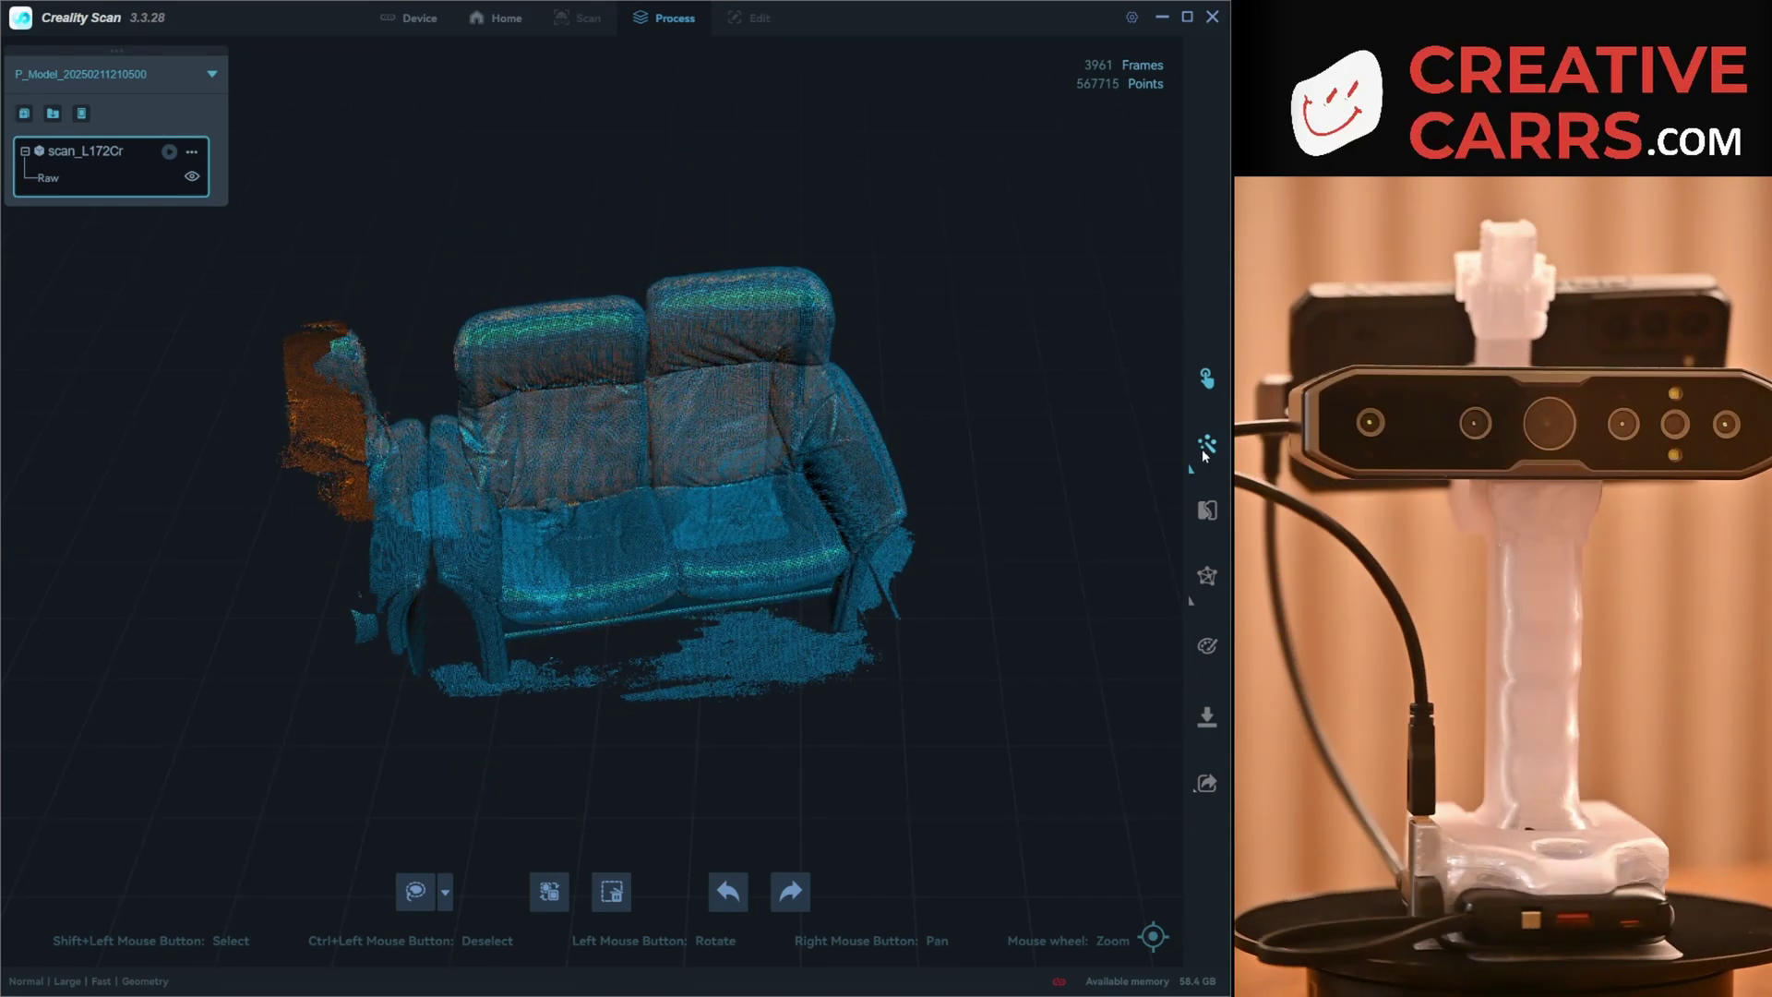
{"action": "mouse_move", "coordinate": [1207, 450]}
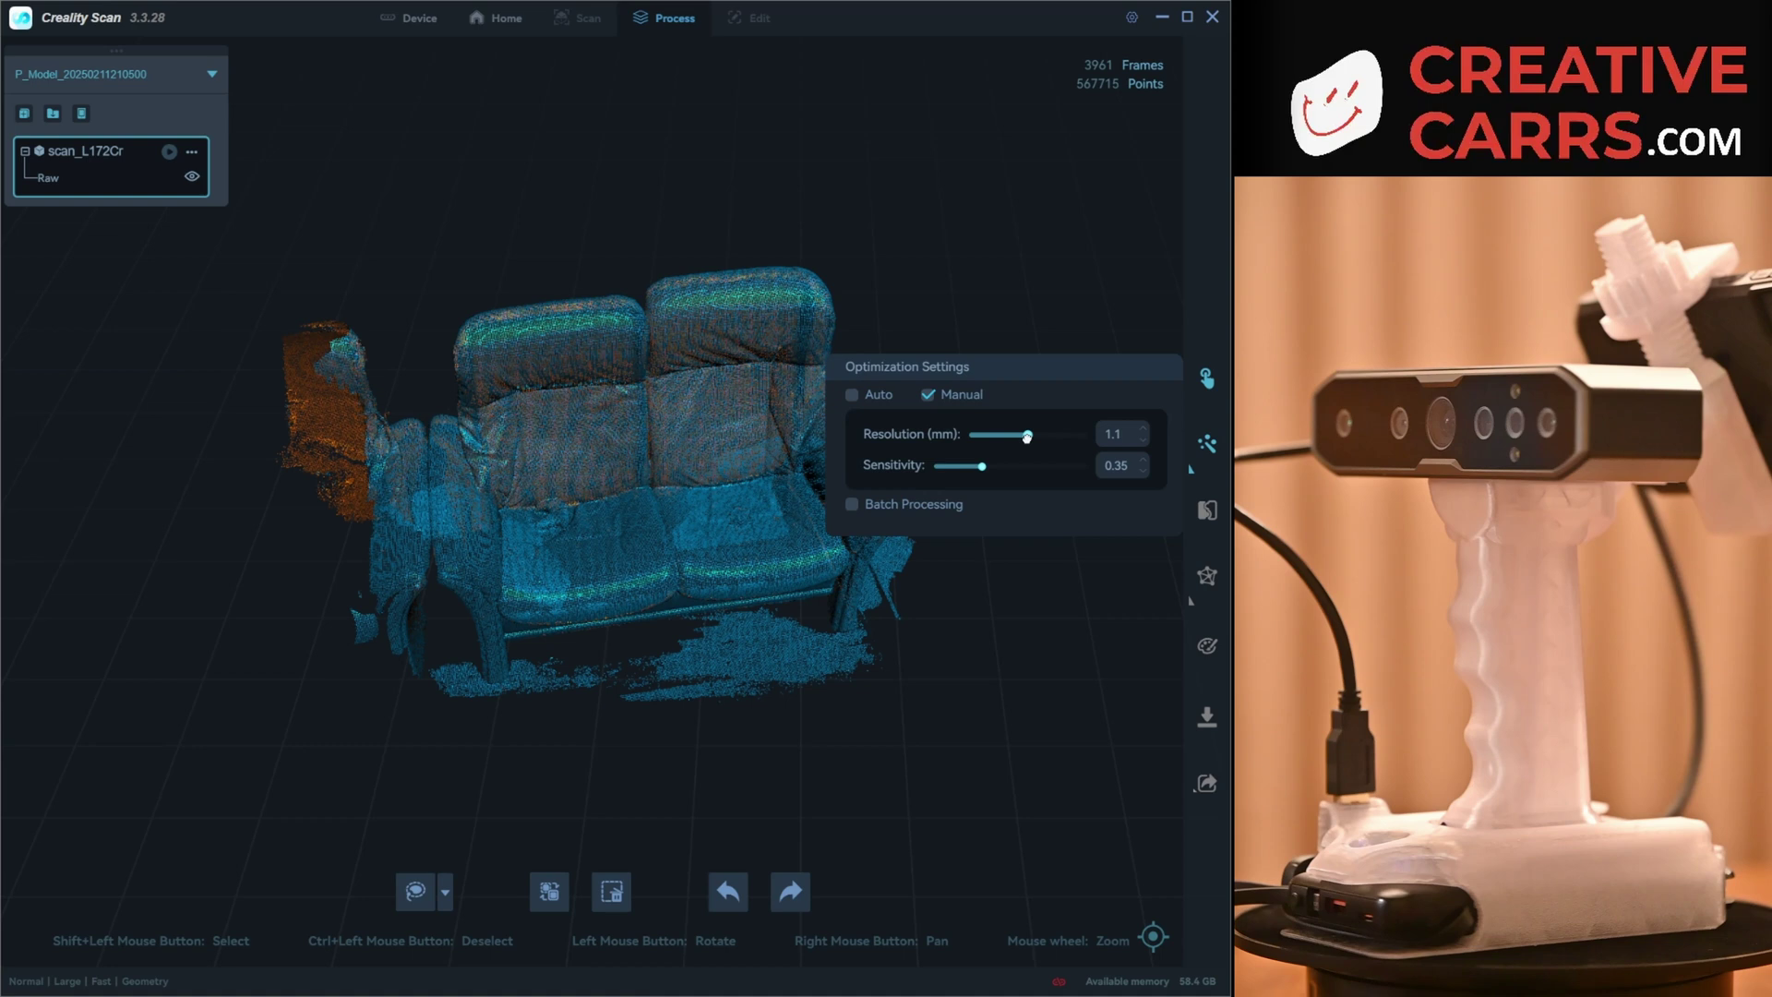
{"action": "left_click", "coordinate": [1207, 447]}
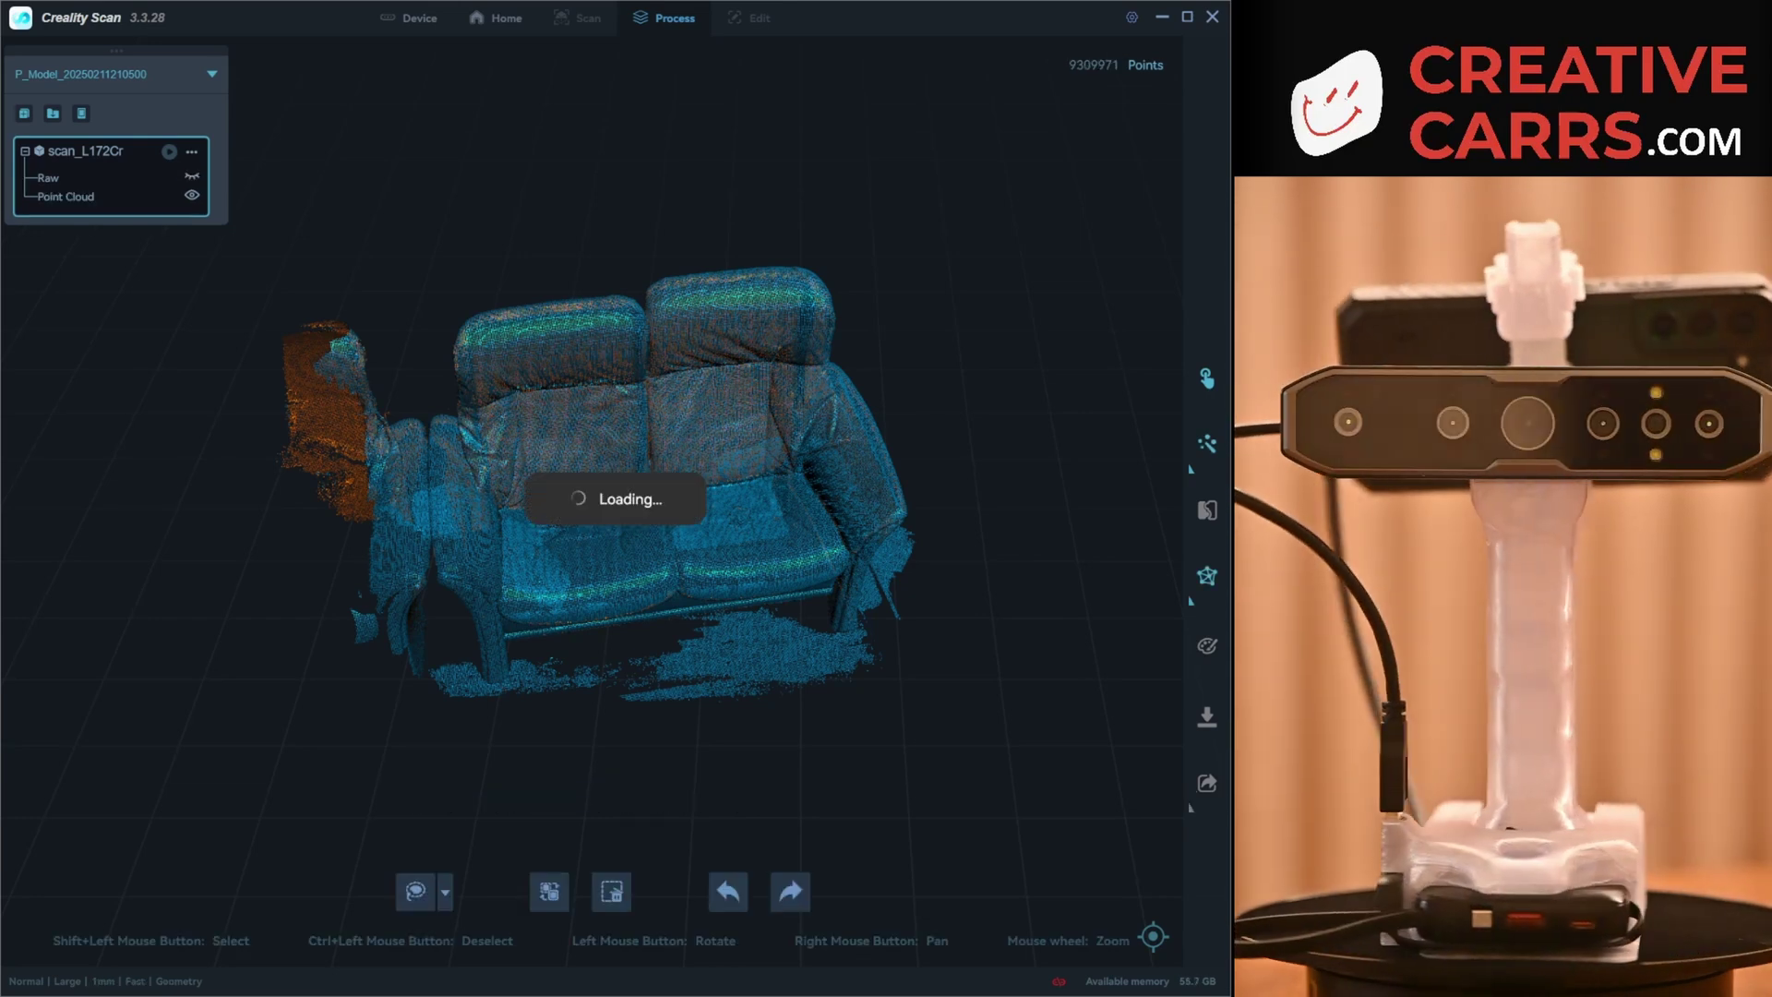
- Delete the scanned floor points around the outer leg on one side of the sofa, working from the rear
{"action": "left_click_drag", "start_coordinate": [886, 424], "coordinate": [403, 667]}
{"action": "scroll", "coordinate": [757, 415], "scroll_direction": "up", "scroll_amount": 4}
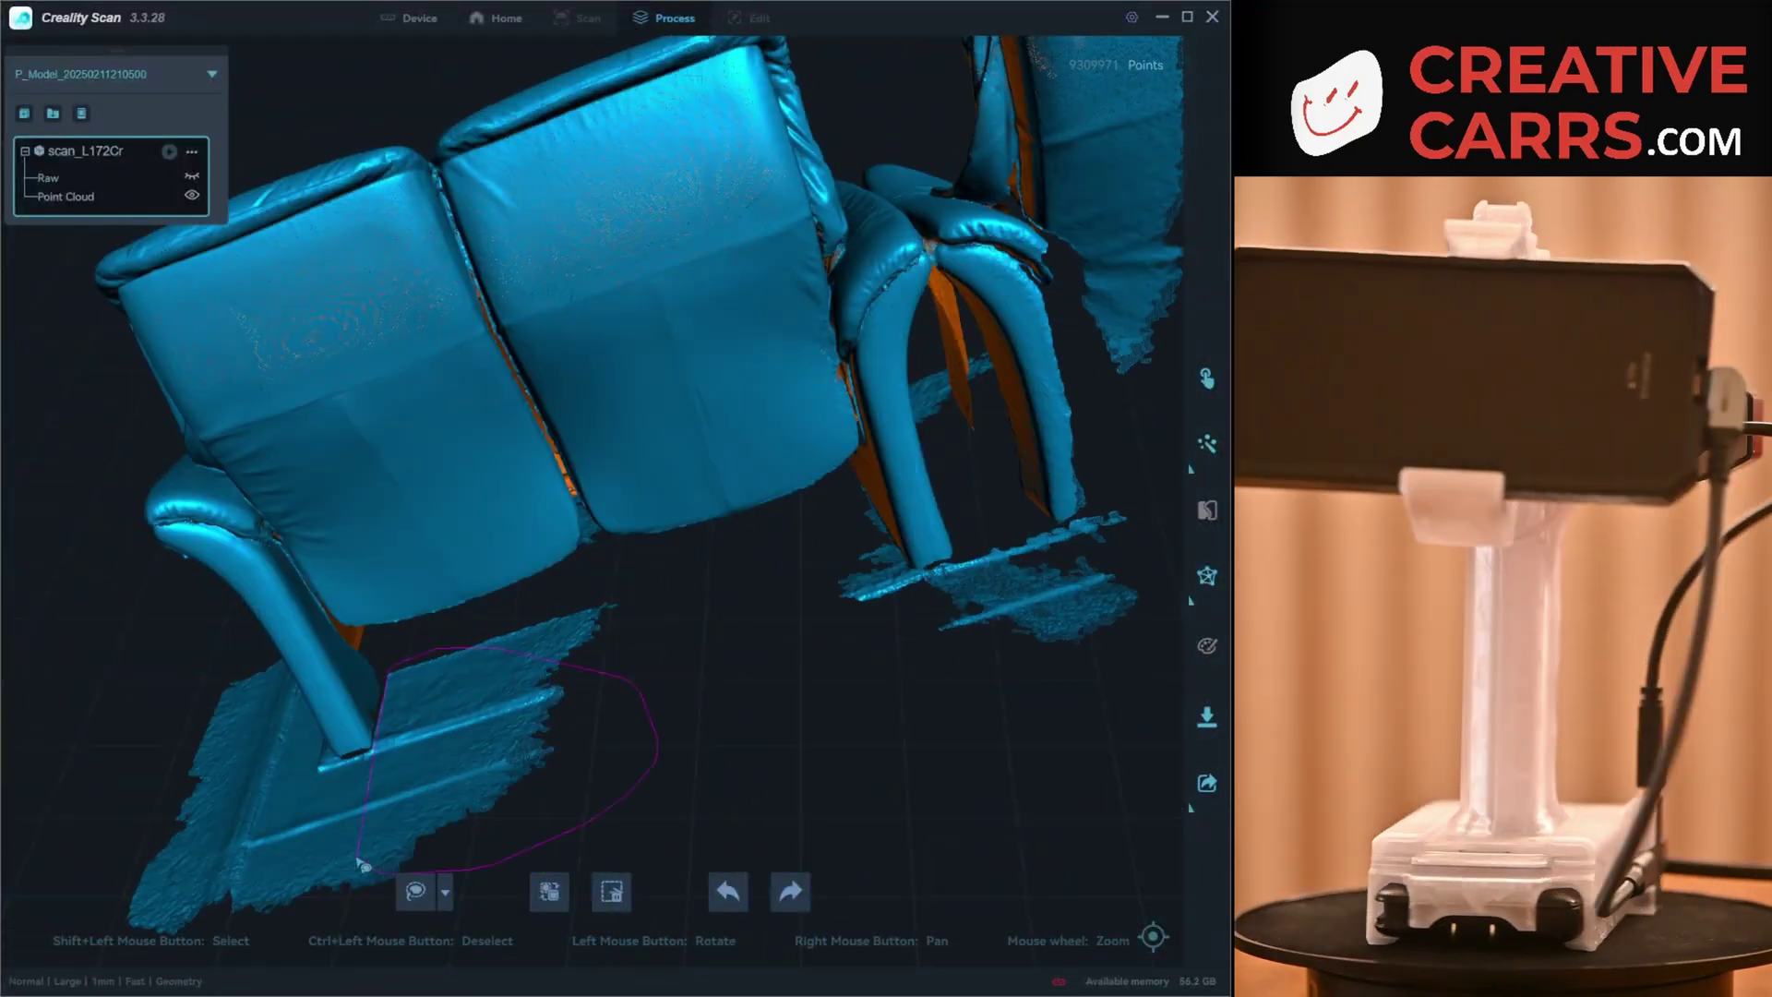
{"action": "left_click_drag", "start_coordinate": [365, 865], "coordinate": [375, 754], "text": "shift"}
{"action": "key", "text": "Delete"}
{"action": "left_click_drag", "start_coordinate": [111, 899], "coordinate": [152, 829], "text": "shift"}
{"action": "key", "text": "Delete"}
{"action": "left_click_drag", "start_coordinate": [364, 870], "coordinate": [453, 784]}
{"action": "left_click_drag", "start_coordinate": [502, 675], "coordinate": [497, 607], "text": "shift"}
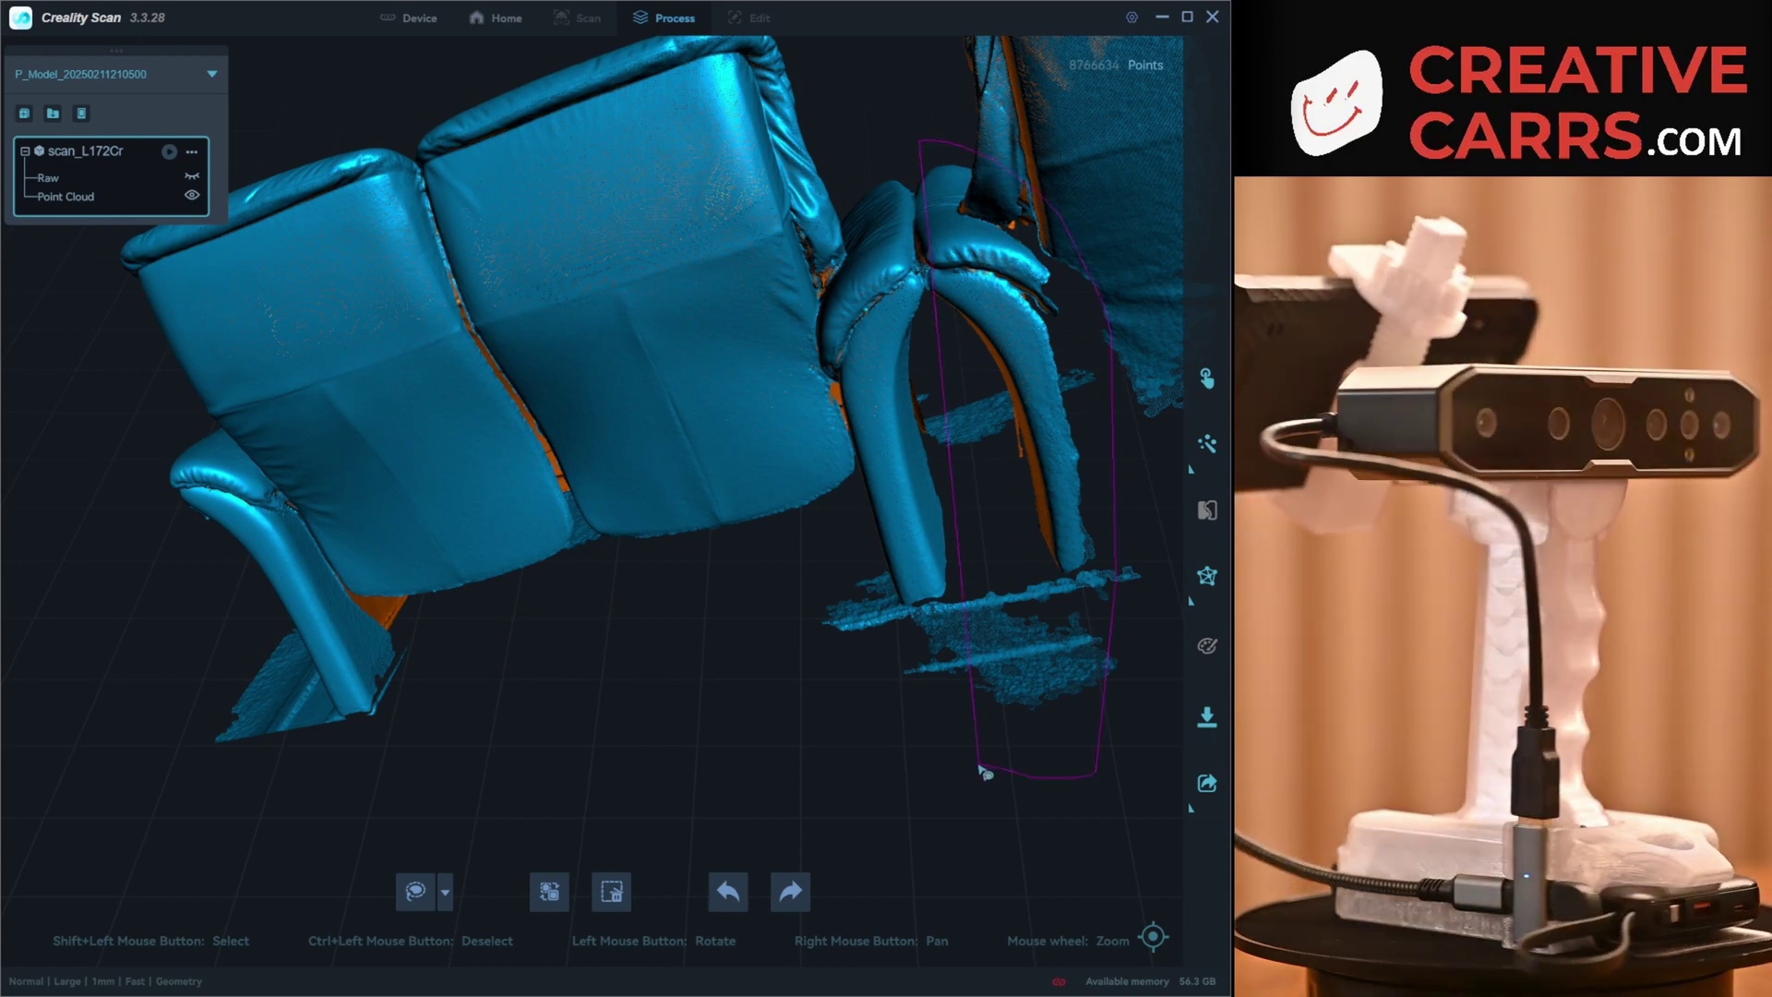
- Delete the neighbouring seat's armrest, its floor patches and the detached backrest fragment beside the sofa
{"action": "left_click_drag", "start_coordinate": [984, 771], "coordinate": [980, 768], "text": "shift"}
{"action": "key", "text": "Delete"}
{"action": "left_click_drag", "start_coordinate": [1007, 735], "coordinate": [991, 613], "text": "shift"}
{"action": "left_click_drag", "start_coordinate": [775, 782], "coordinate": [775, 782], "text": "shift"}
{"action": "key", "text": "Delete"}
{"action": "mouse_move", "coordinate": [775, 781]}
{"action": "left_mouse_down"}
{"action": "mouse_move", "coordinate": [1059, 641]}
{"action": "mouse_move", "coordinate": [1083, 383]}
{"action": "left_mouse_up"}
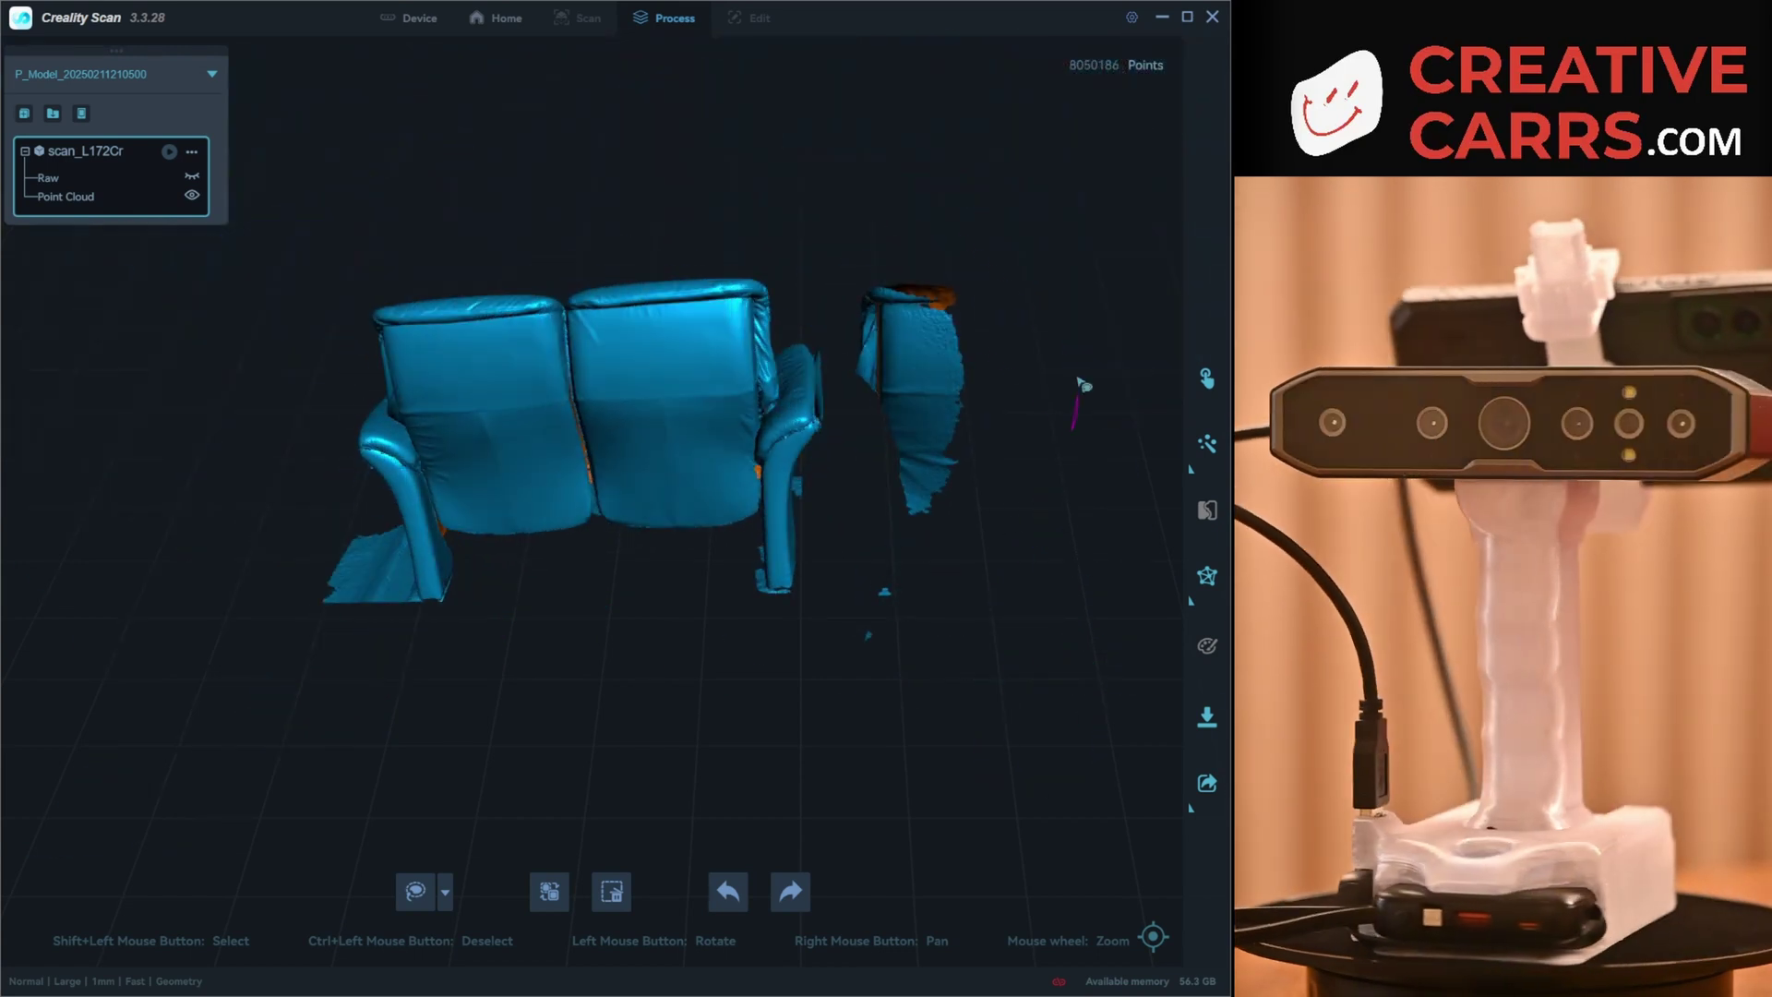
{"action": "key", "text": "Delete"}
- Delete the leftover floor patch outside the sofa's armrest panel
{"action": "left_click_drag", "start_coordinate": [899, 712], "coordinate": [548, 669]}
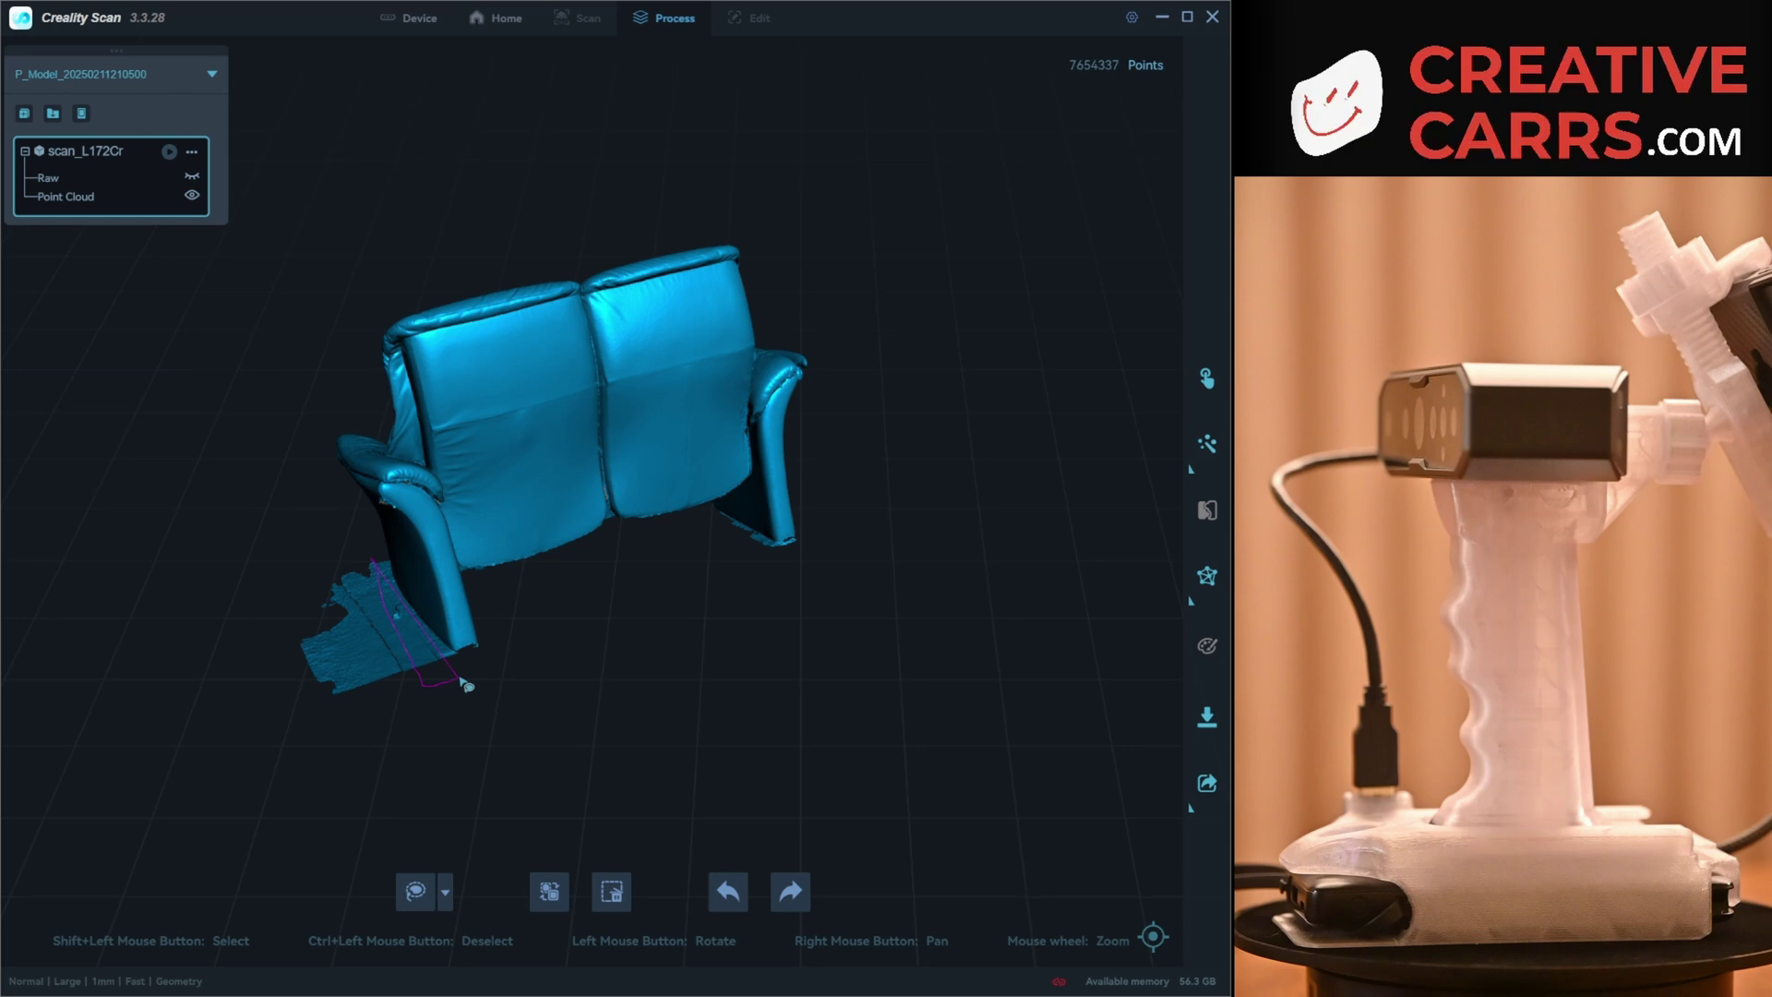
{"action": "key", "text": "Delete"}
{"action": "left_click_drag", "start_coordinate": [372, 545], "coordinate": [427, 547]}
{"action": "left_click_drag", "start_coordinate": [545, 732], "coordinate": [838, 571]}
{"action": "key", "text": "Delete"}
- Delete the floor points clinging to the sofa's front leg below the armrest
{"action": "scroll", "coordinate": [866, 680], "scroll_direction": "up", "scroll_amount": 5}
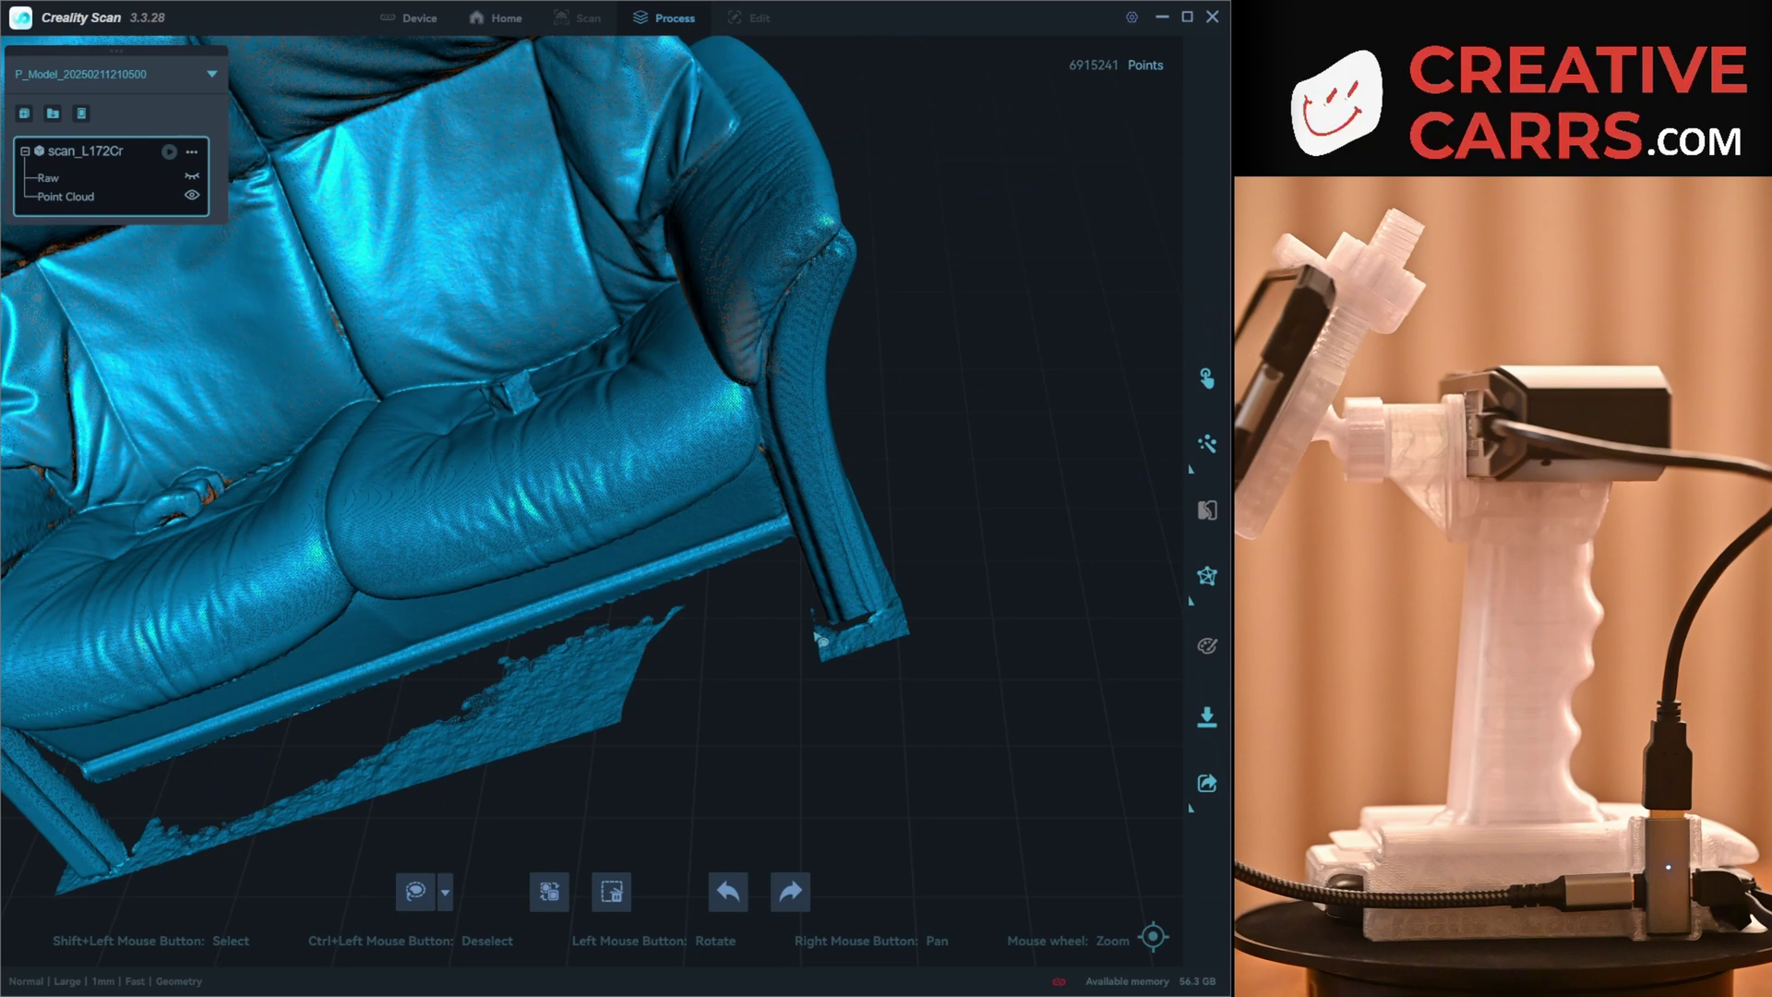
{"action": "key", "text": "Delete"}
{"action": "left_click_drag", "start_coordinate": [939, 606], "coordinate": [764, 597]}
{"action": "left_click_drag", "start_coordinate": [814, 657], "coordinate": [583, 635]}
{"action": "left_click_drag", "start_coordinate": [1006, 540], "coordinate": [1012, 490], "text": "shift"}
{"action": "key", "text": "Delete"}
- Delete the floor patch in front of the sofa's base and the remaining floor points around the other front leg
{"action": "right_click_drag", "start_coordinate": [1098, 493], "coordinate": [605, 729]}
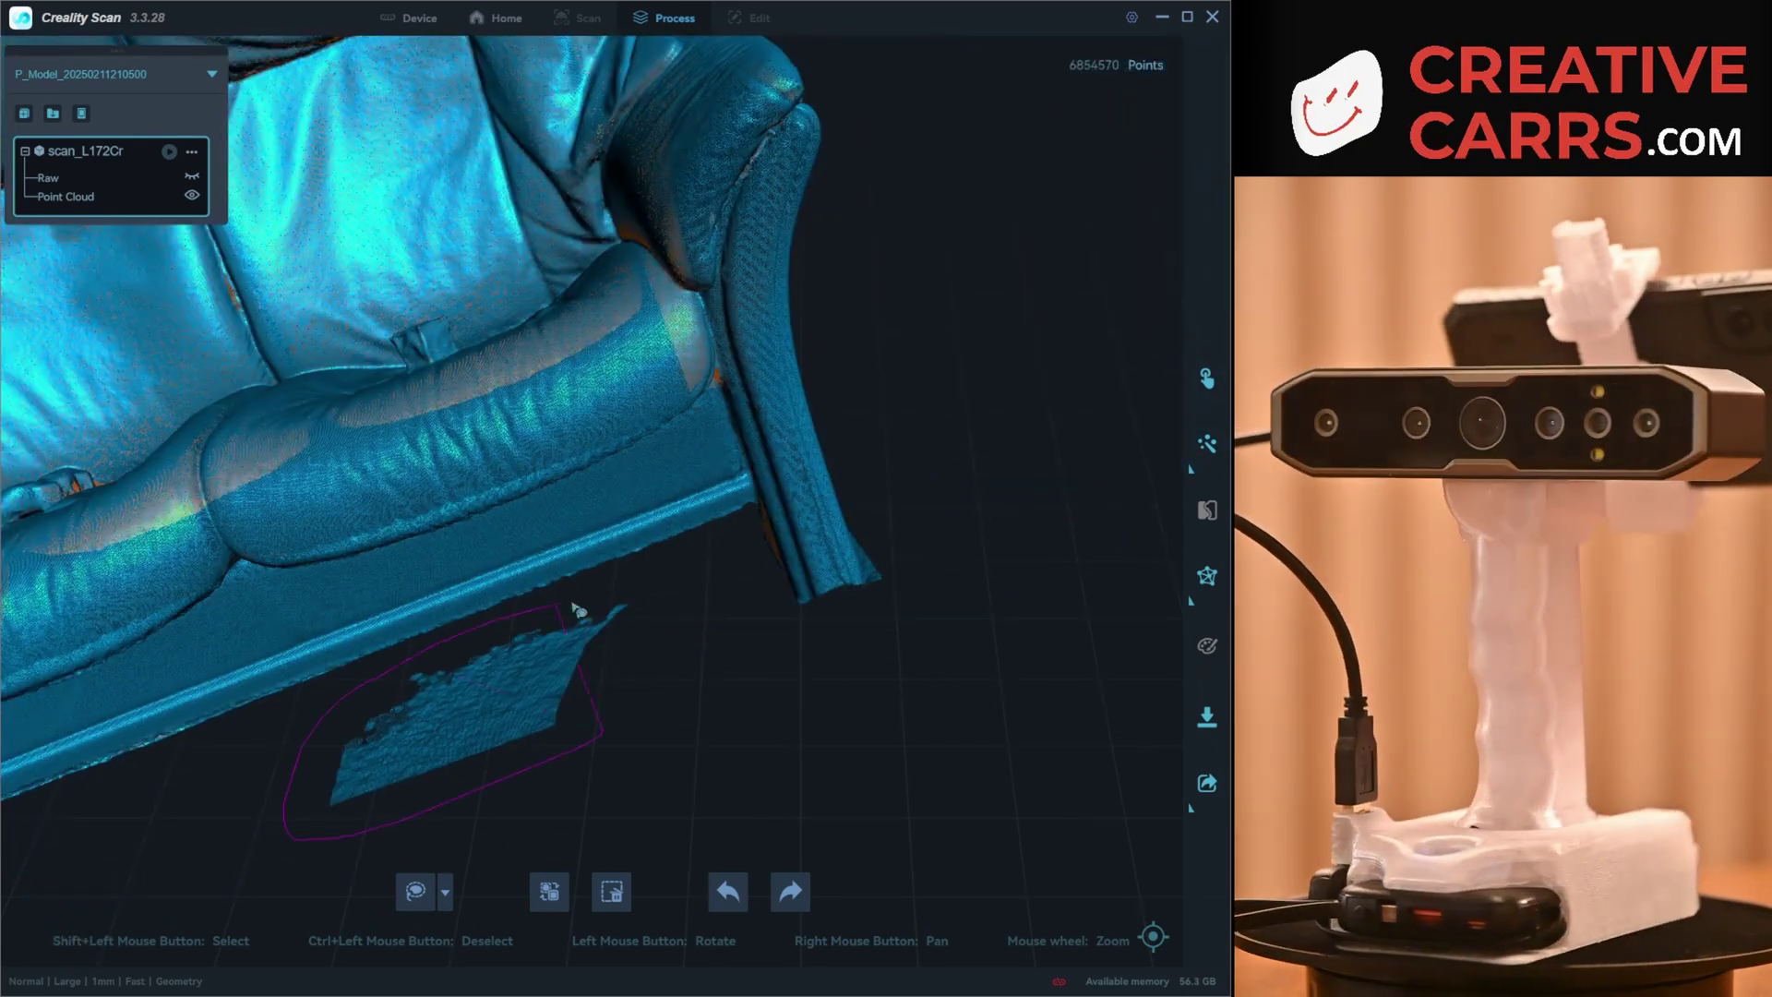
{"action": "left_click_drag", "start_coordinate": [572, 604], "coordinate": [645, 614], "text": "shift"}
{"action": "key", "text": "Delete"}
{"action": "right_click_drag", "start_coordinate": [185, 729], "coordinate": [791, 497]}
{"action": "left_click_drag", "start_coordinate": [762, 673], "coordinate": [764, 614], "text": "shift"}
{"action": "key", "text": "Delete"}
- Delete the stray sliver of points along the outer edge of the armrest
{"action": "left_click_drag", "start_coordinate": [868, 658], "coordinate": [684, 544]}
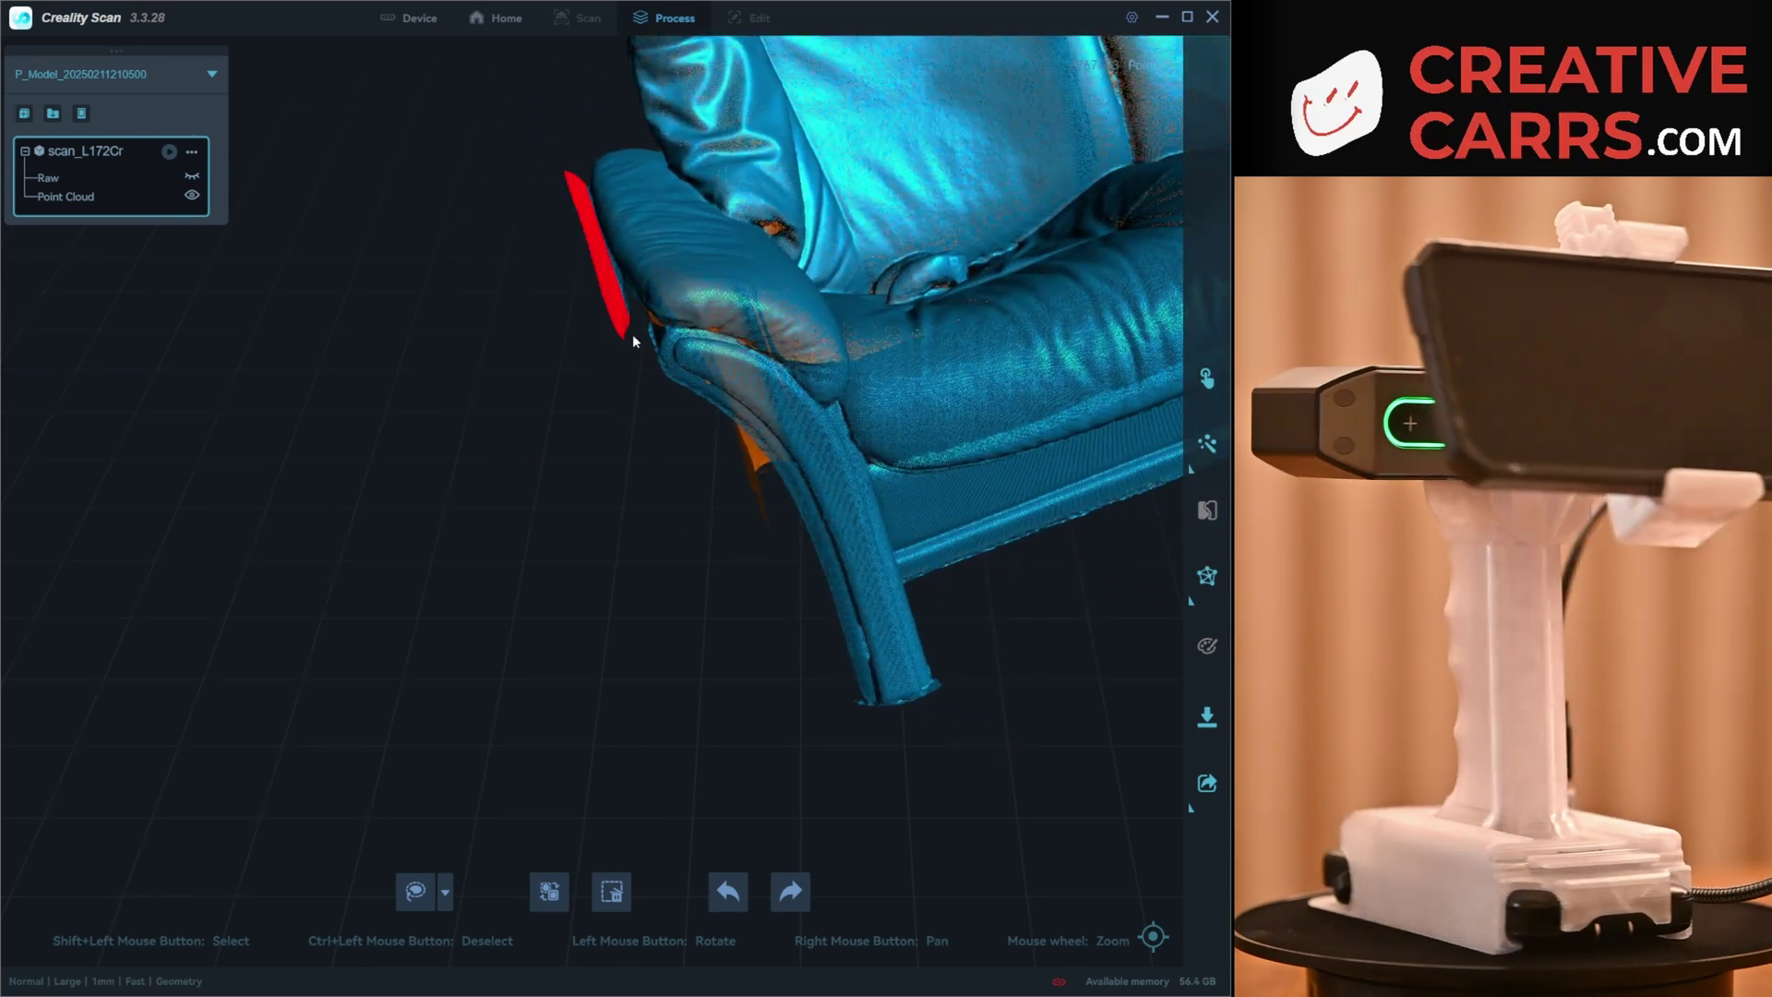
{"action": "key", "text": "Delete"}
{"action": "left_click_drag", "start_coordinate": [633, 339], "coordinate": [567, 351]}
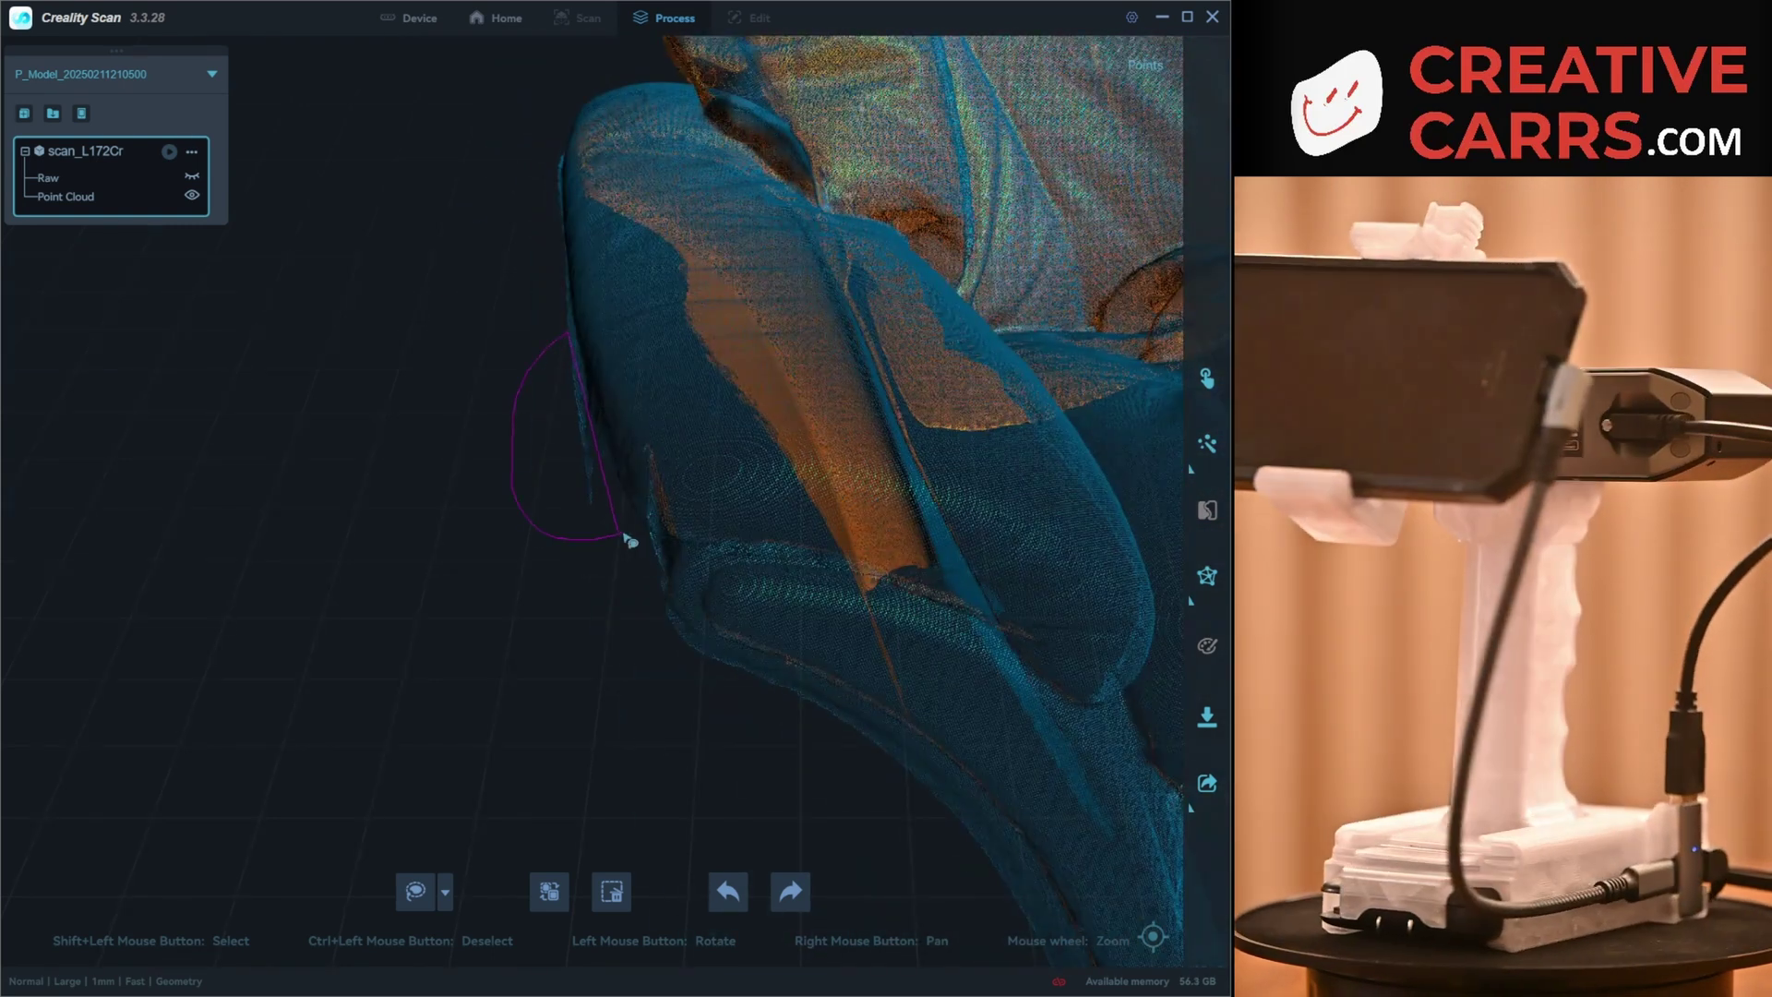
{"action": "key", "text": "Delete"}
- Generate a mesh from the cleaned sofa point cloud
{"action": "scroll", "coordinate": [622, 533], "scroll_direction": "down", "scroll_amount": 10}
{"action": "left_click_drag", "start_coordinate": [622, 534], "coordinate": [969, 507]}
{"action": "left_click_drag", "start_coordinate": [379, 595], "coordinate": [1107, 591]}
{"action": "left_click", "coordinate": [1206, 577]}
{"action": "left_click", "coordinate": [1207, 574]}
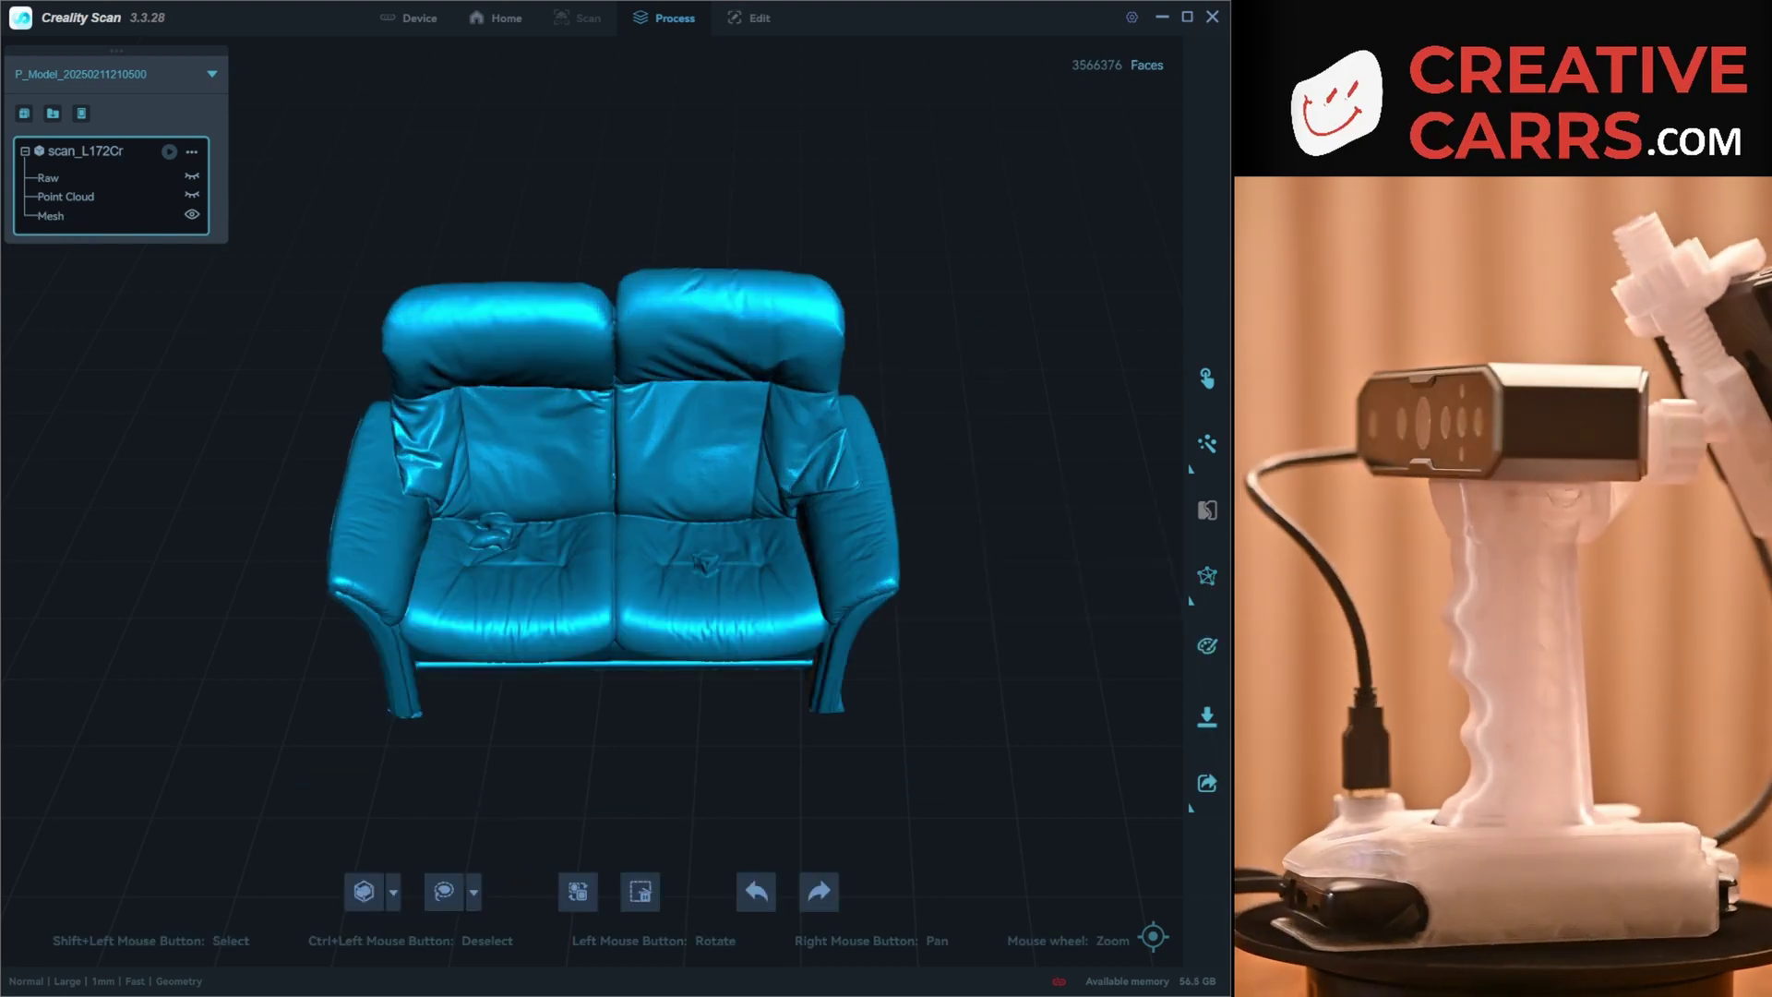
- Examine the mesh surface detail on the seat cushions, headrests, backrest and armrest
{"action": "scroll", "coordinate": [681, 414], "scroll_direction": "up", "scroll_amount": 10}
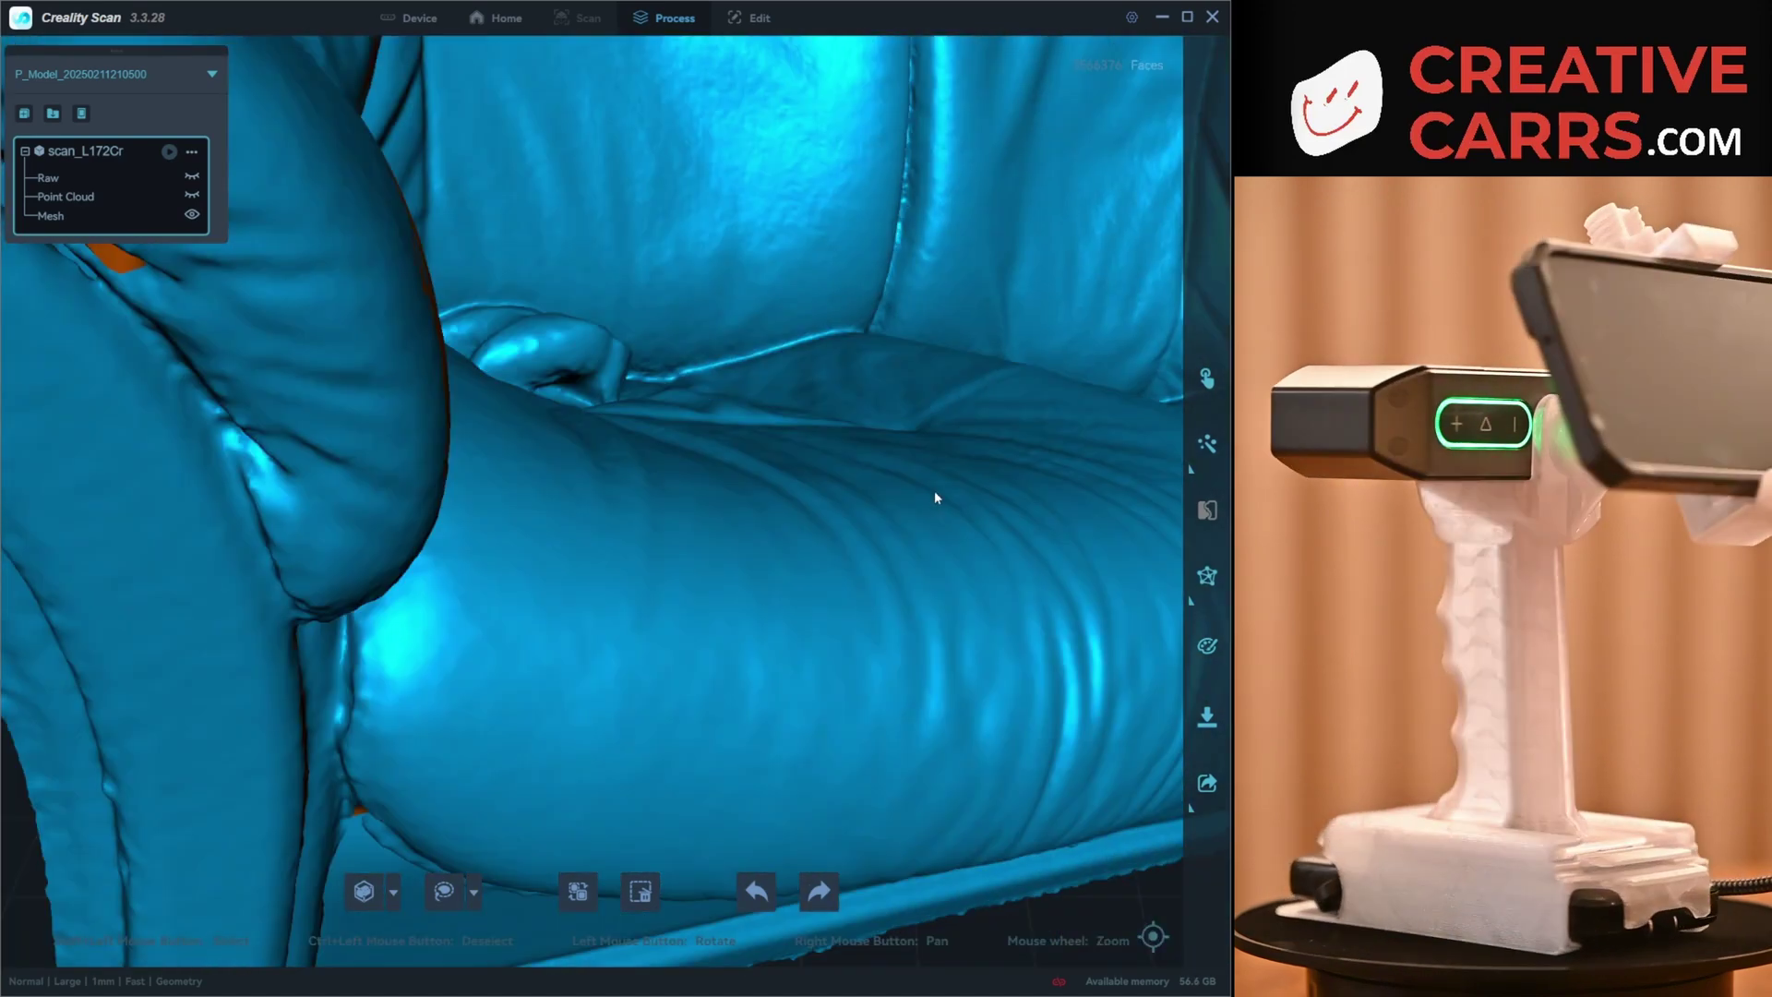
{"action": "left_click_drag", "start_coordinate": [935, 497], "coordinate": [495, 735]}
{"action": "right_click_drag", "start_coordinate": [554, 415], "coordinate": [535, 701]}
{"action": "right_click_drag", "start_coordinate": [332, 480], "coordinate": [703, 448]}
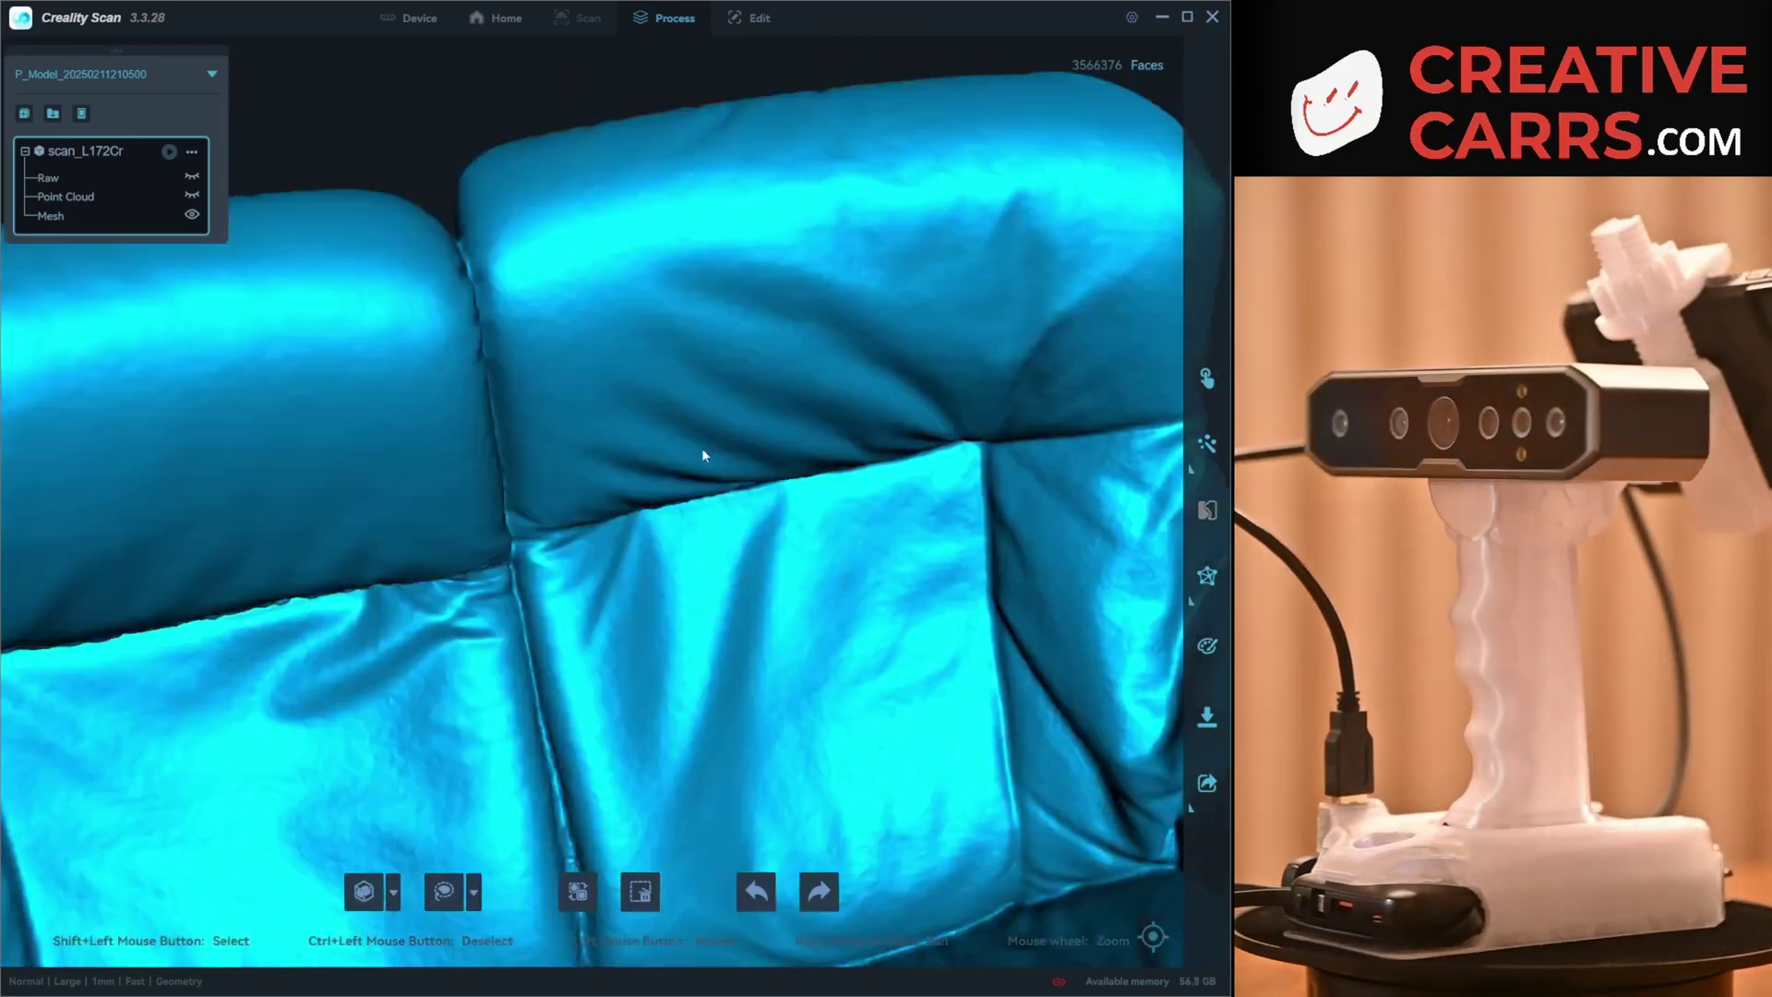
{"action": "left_click_drag", "start_coordinate": [703, 448], "coordinate": [230, 558]}
{"action": "scroll", "coordinate": [519, 532], "scroll_direction": "up", "scroll_amount": 8}
{"action": "scroll", "coordinate": [519, 532], "scroll_direction": "down", "scroll_amount": 5}
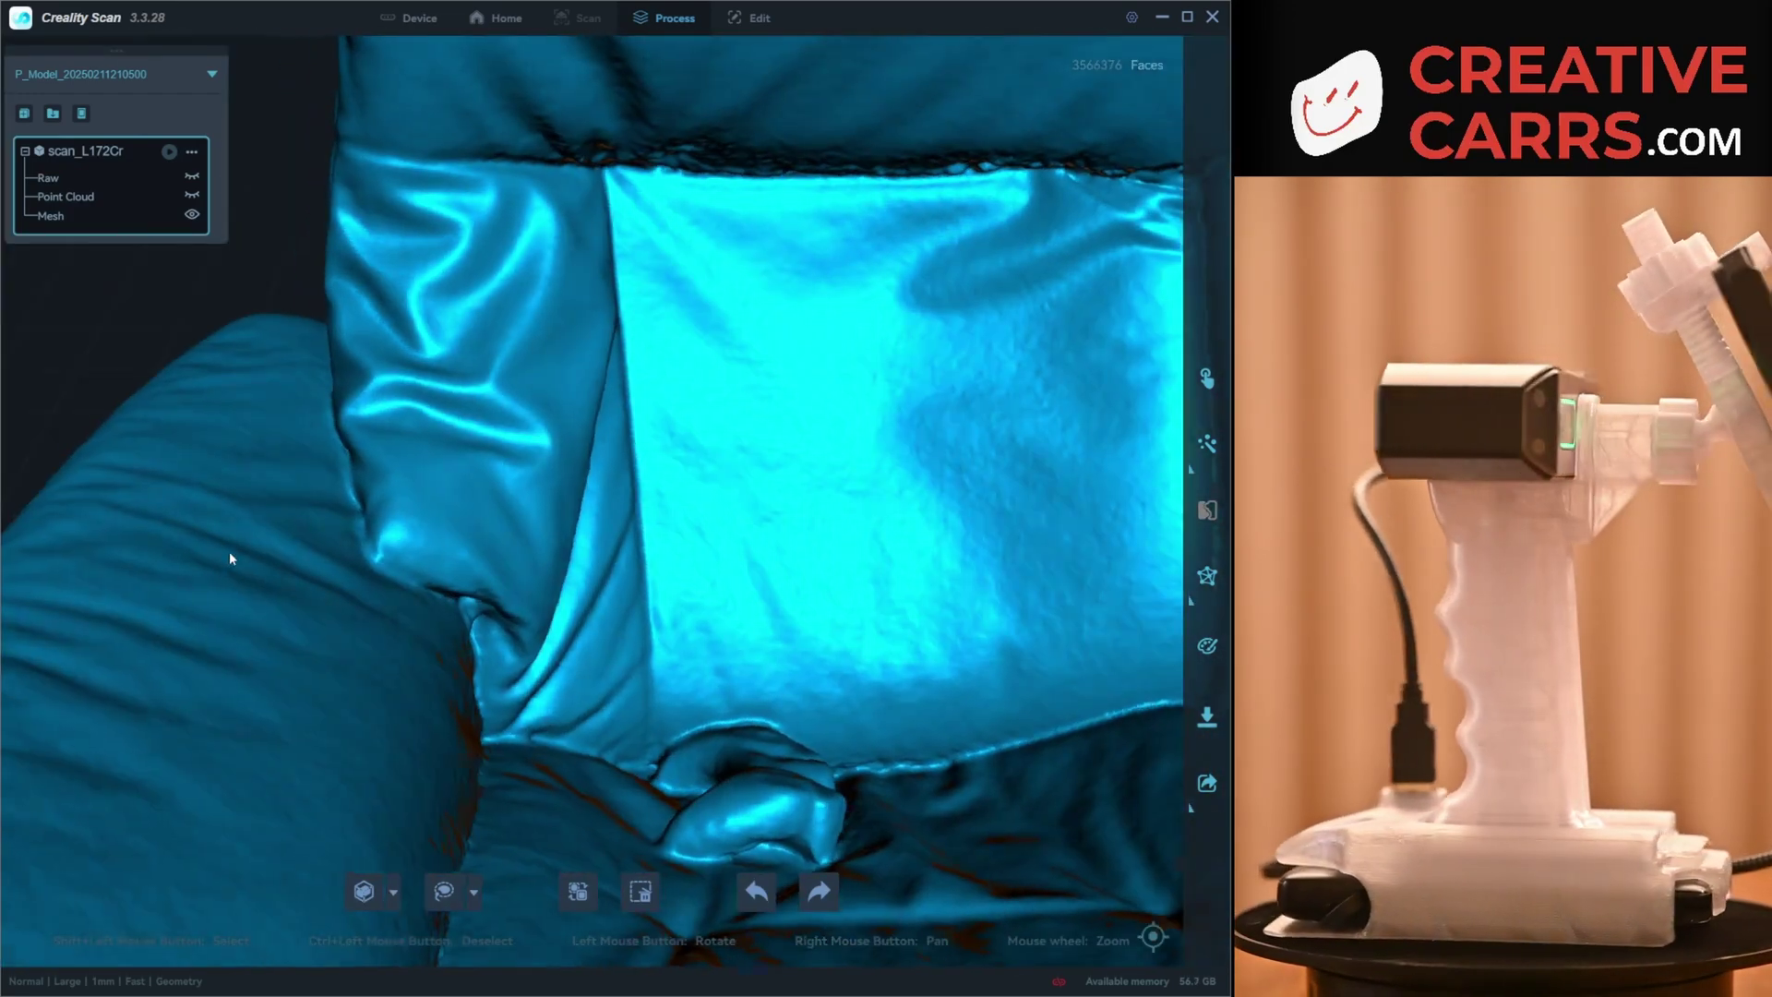
- Smooth the sofa mesh with Mesh Smooth at level 4
{"action": "left_click", "coordinate": [769, 18]}
{"action": "scroll", "coordinate": [851, 466], "scroll_direction": "up", "scroll_amount": 5}
{"action": "left_click_drag", "start_coordinate": [799, 577], "coordinate": [956, 472]}
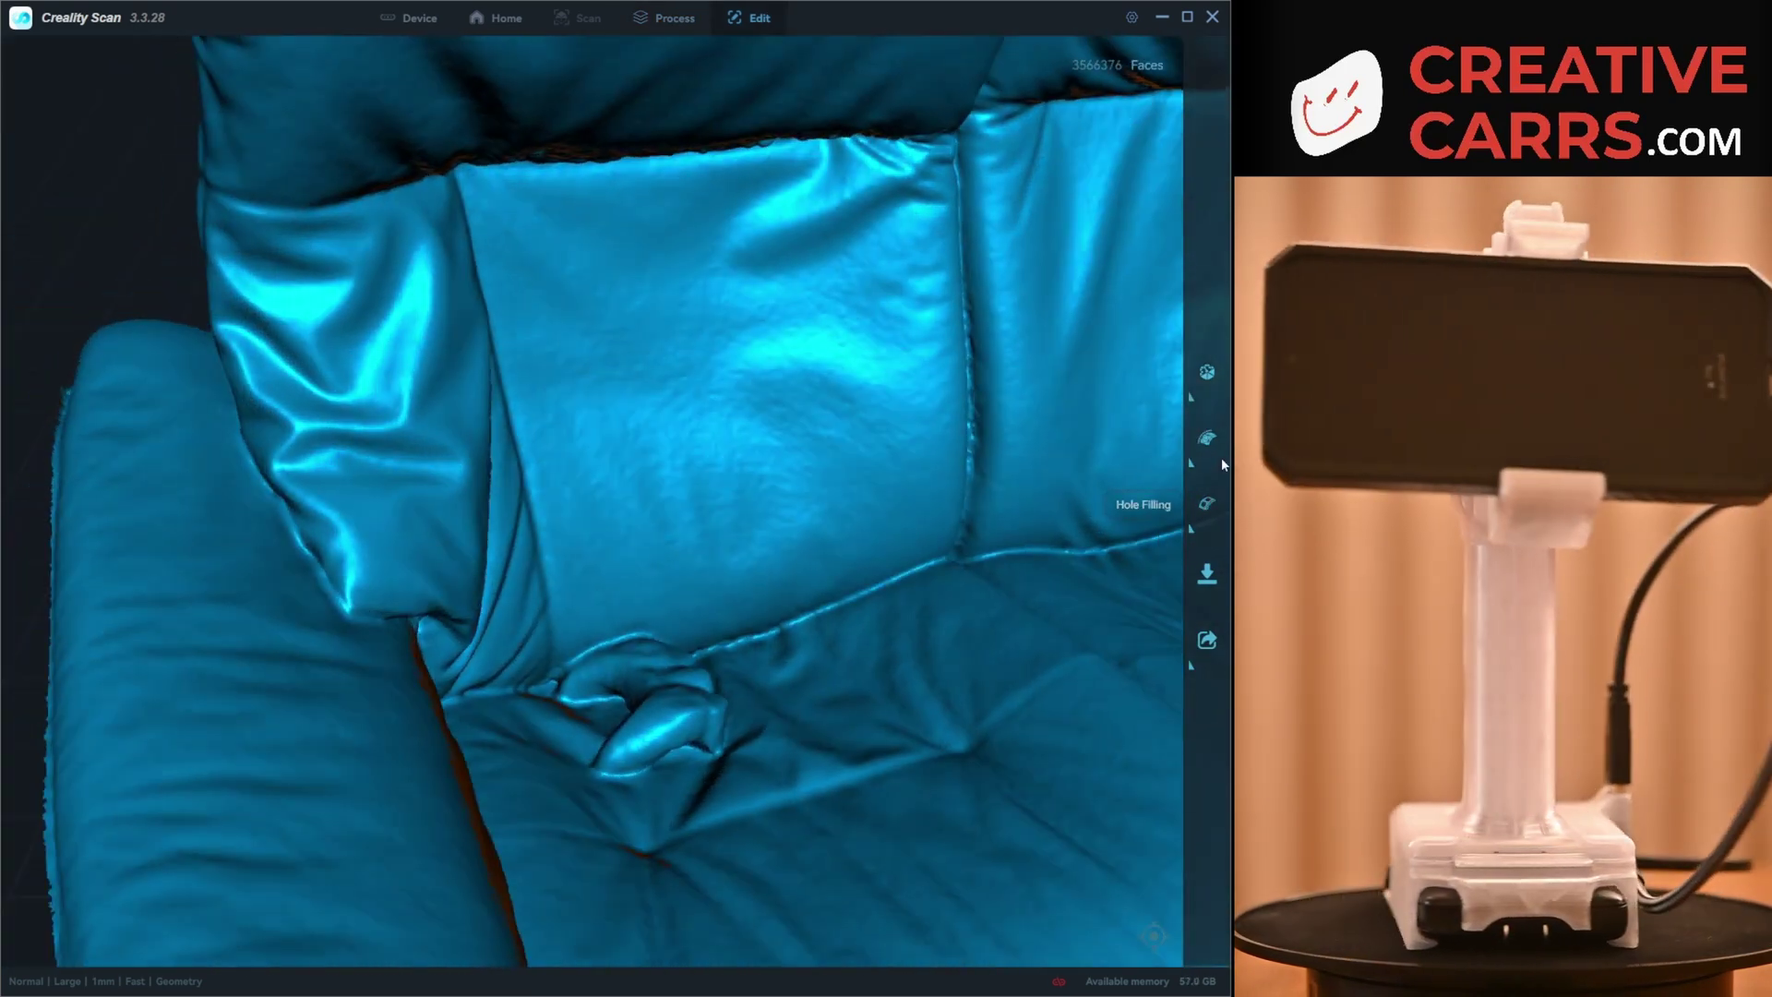
{"action": "left_click", "coordinate": [1206, 438]}
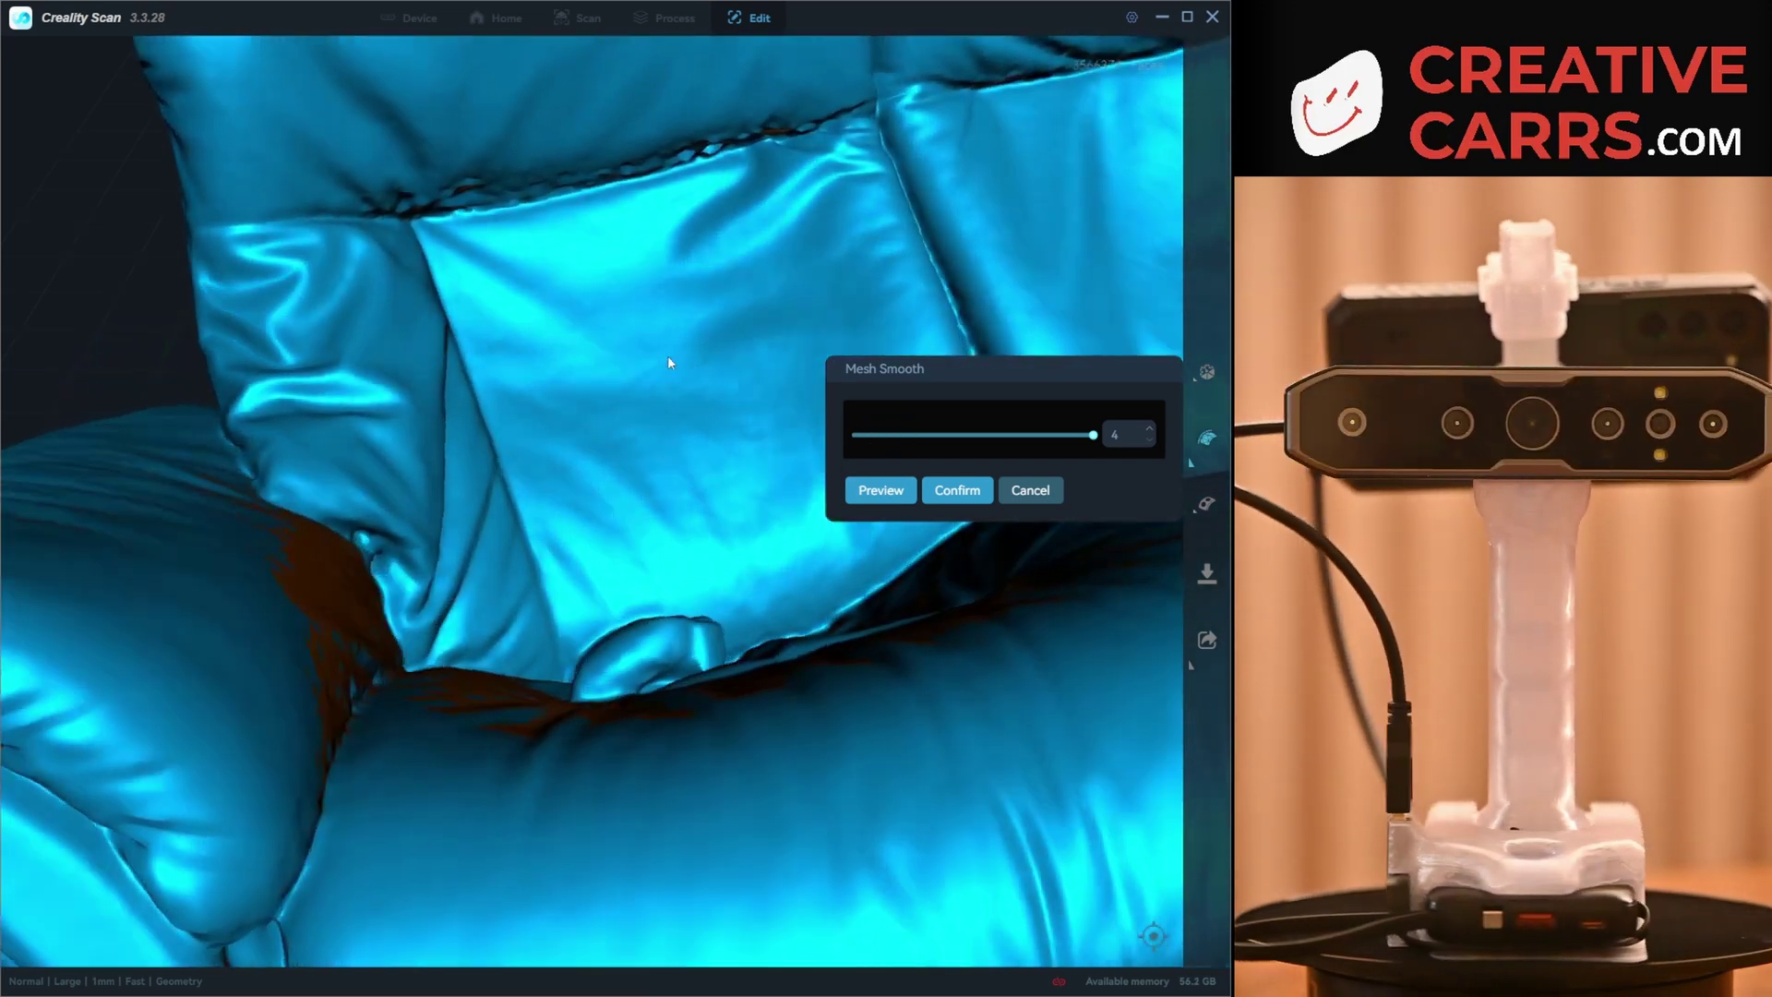
- Reduce the mesh's face count with Simplification, previewing a setting of 21
{"action": "left_click", "coordinate": [1206, 373]}
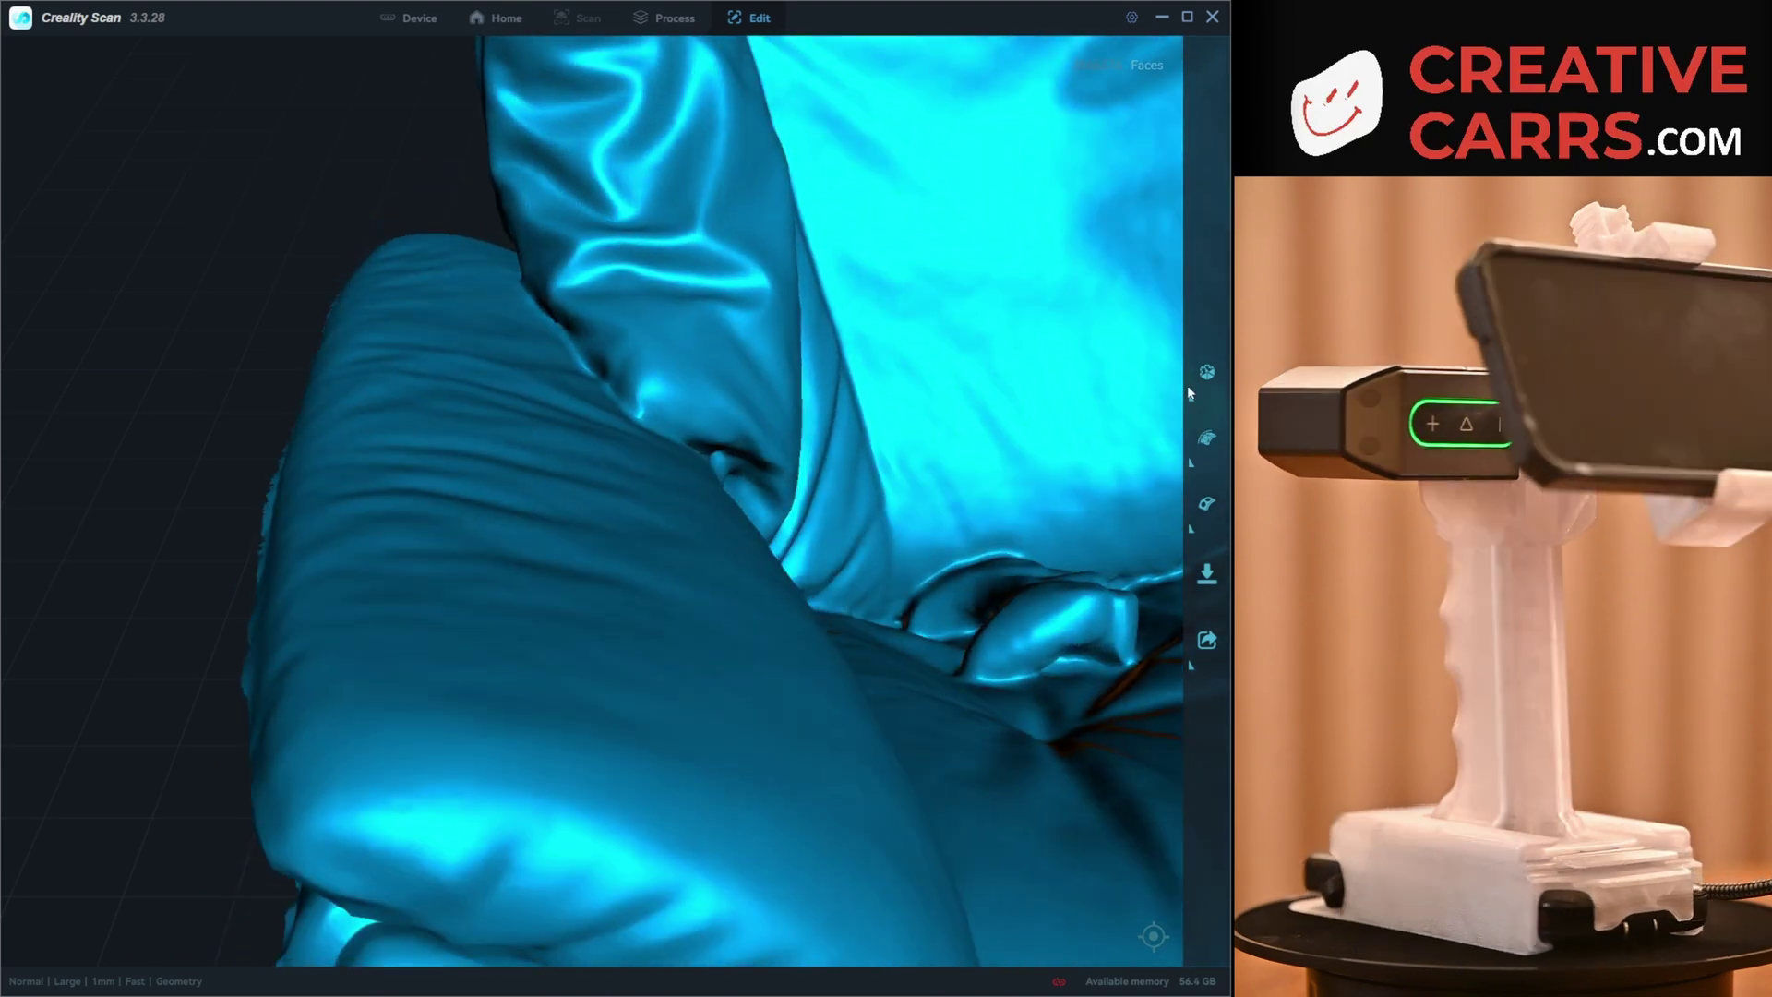
{"action": "left_click", "coordinate": [879, 489]}
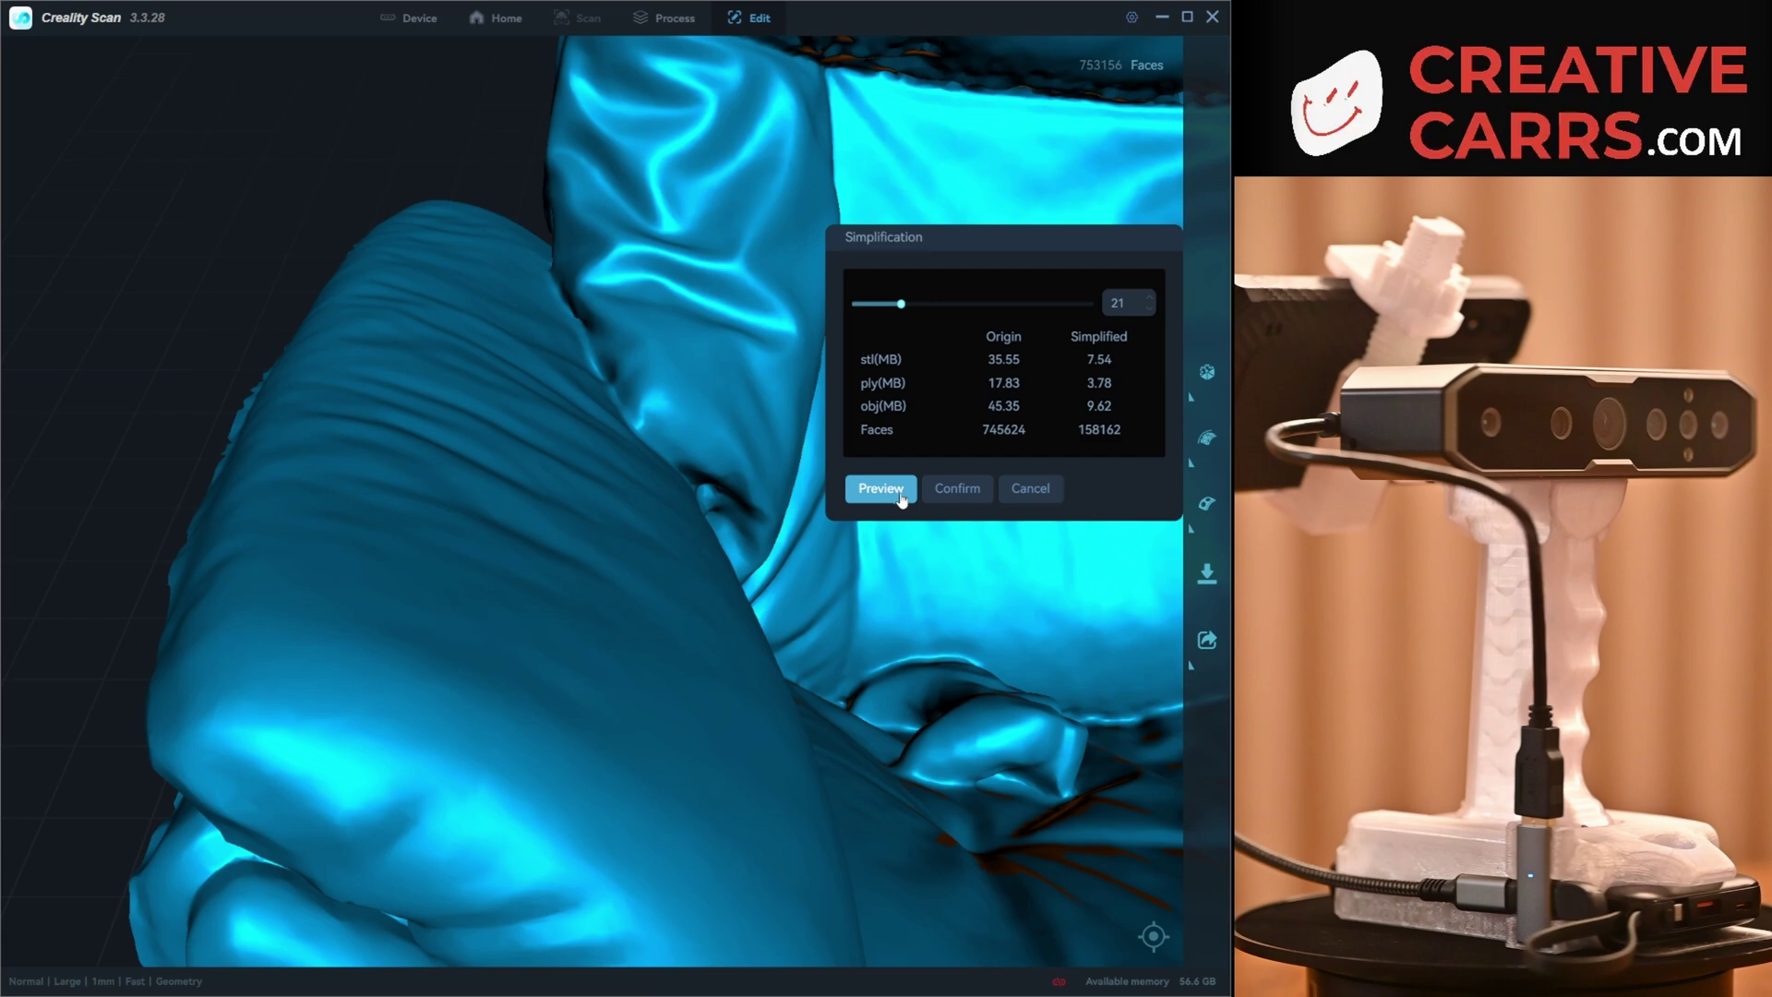
{"action": "left_click", "coordinate": [901, 498]}
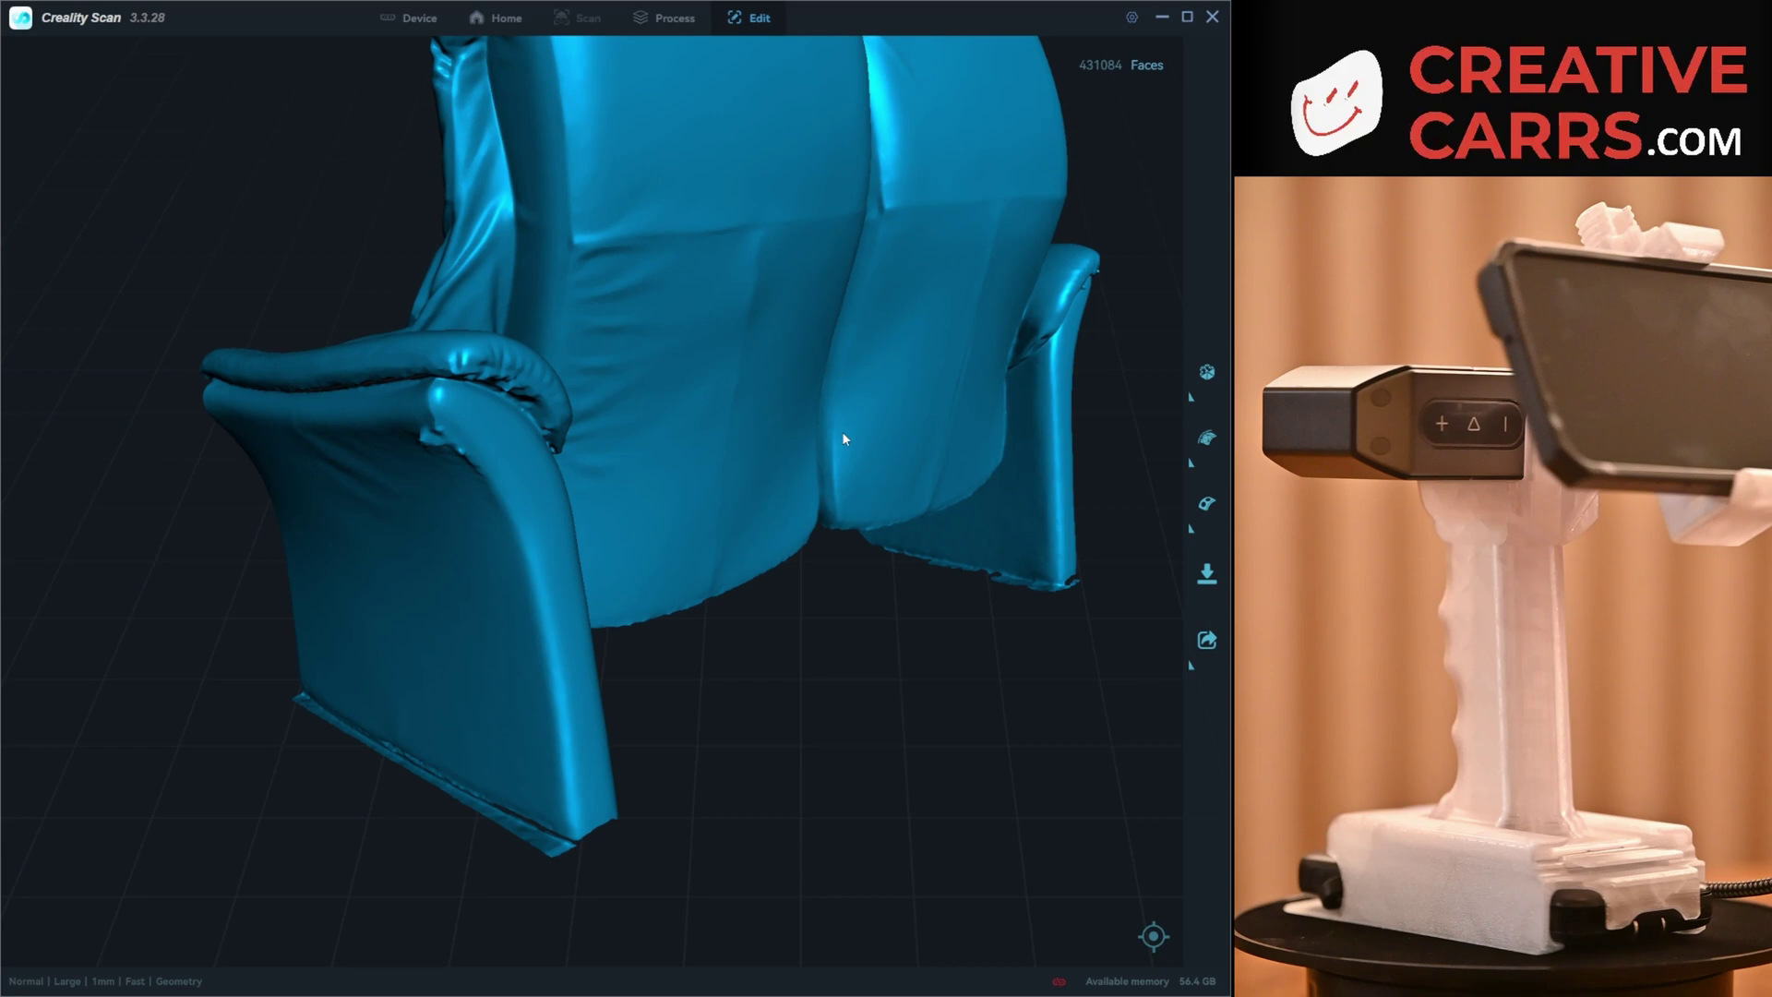
- Check the simplified sofa mesh from the back and front and apply color mapping to it
{"action": "left_click_drag", "start_coordinate": [841, 440], "coordinate": [1155, 328]}
{"action": "scroll", "coordinate": [606, 624], "scroll_direction": "down", "scroll_amount": 5}
{"action": "scroll", "coordinate": [804, 623], "scroll_direction": "up", "scroll_amount": 3}
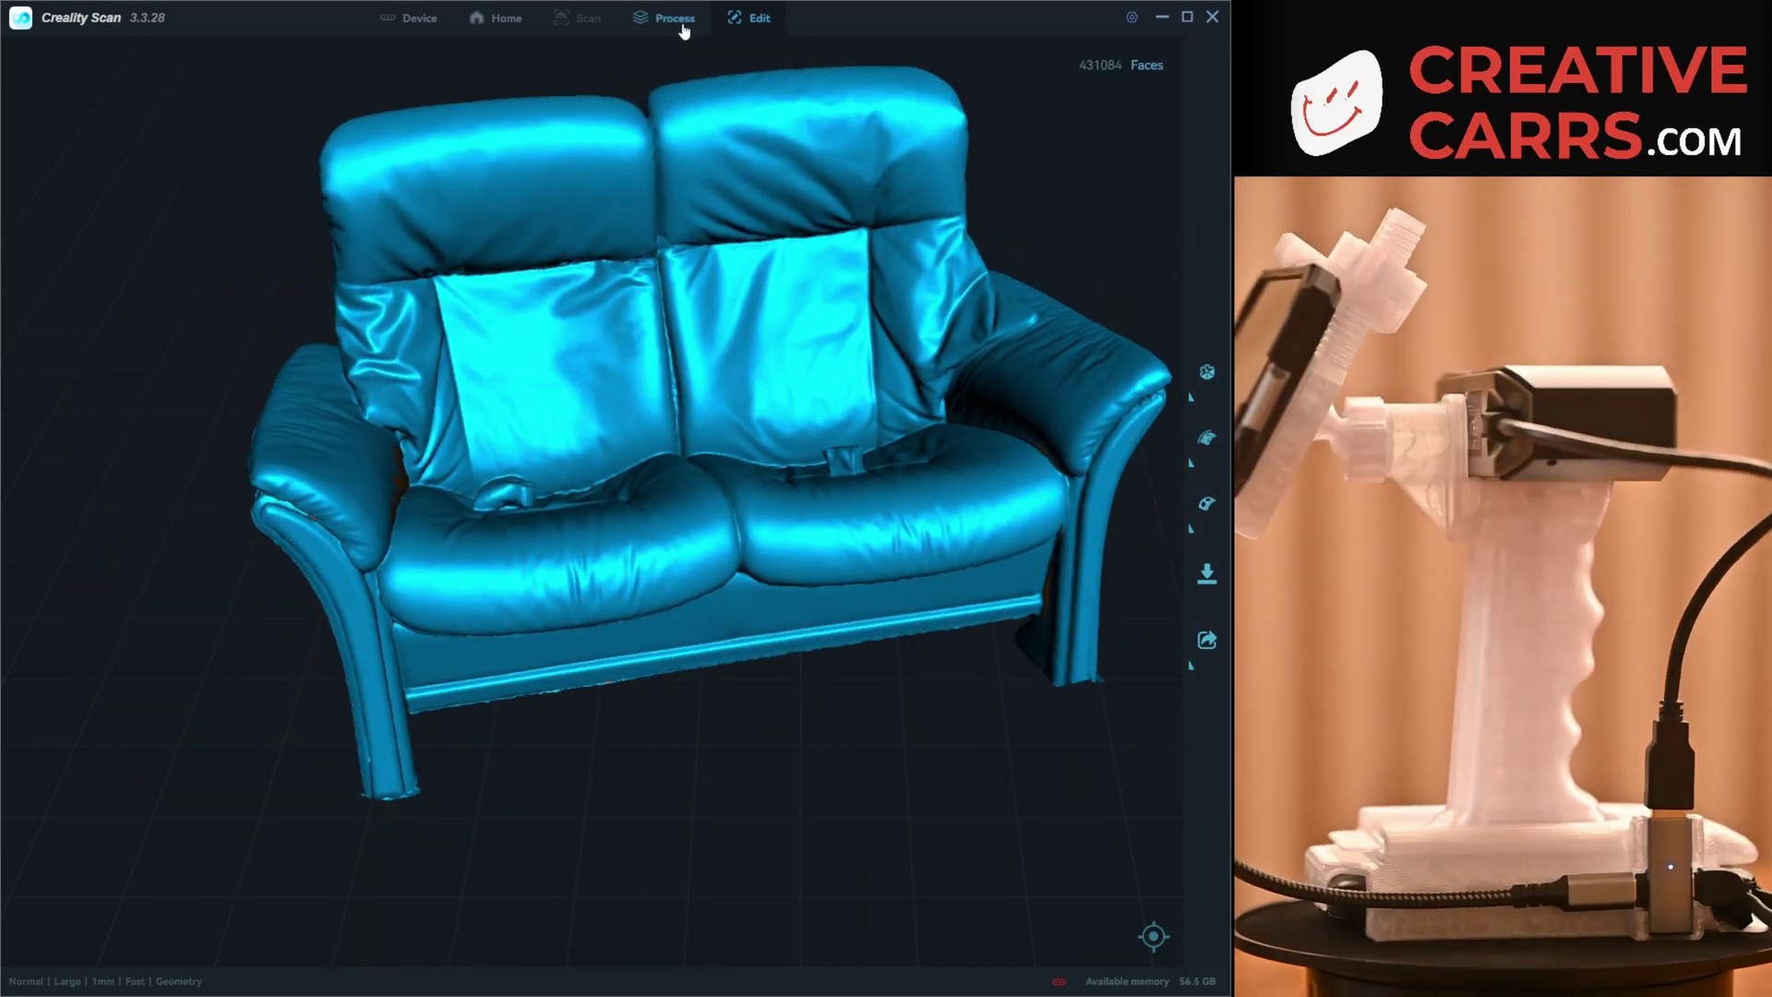
{"action": "left_click", "coordinate": [682, 26]}
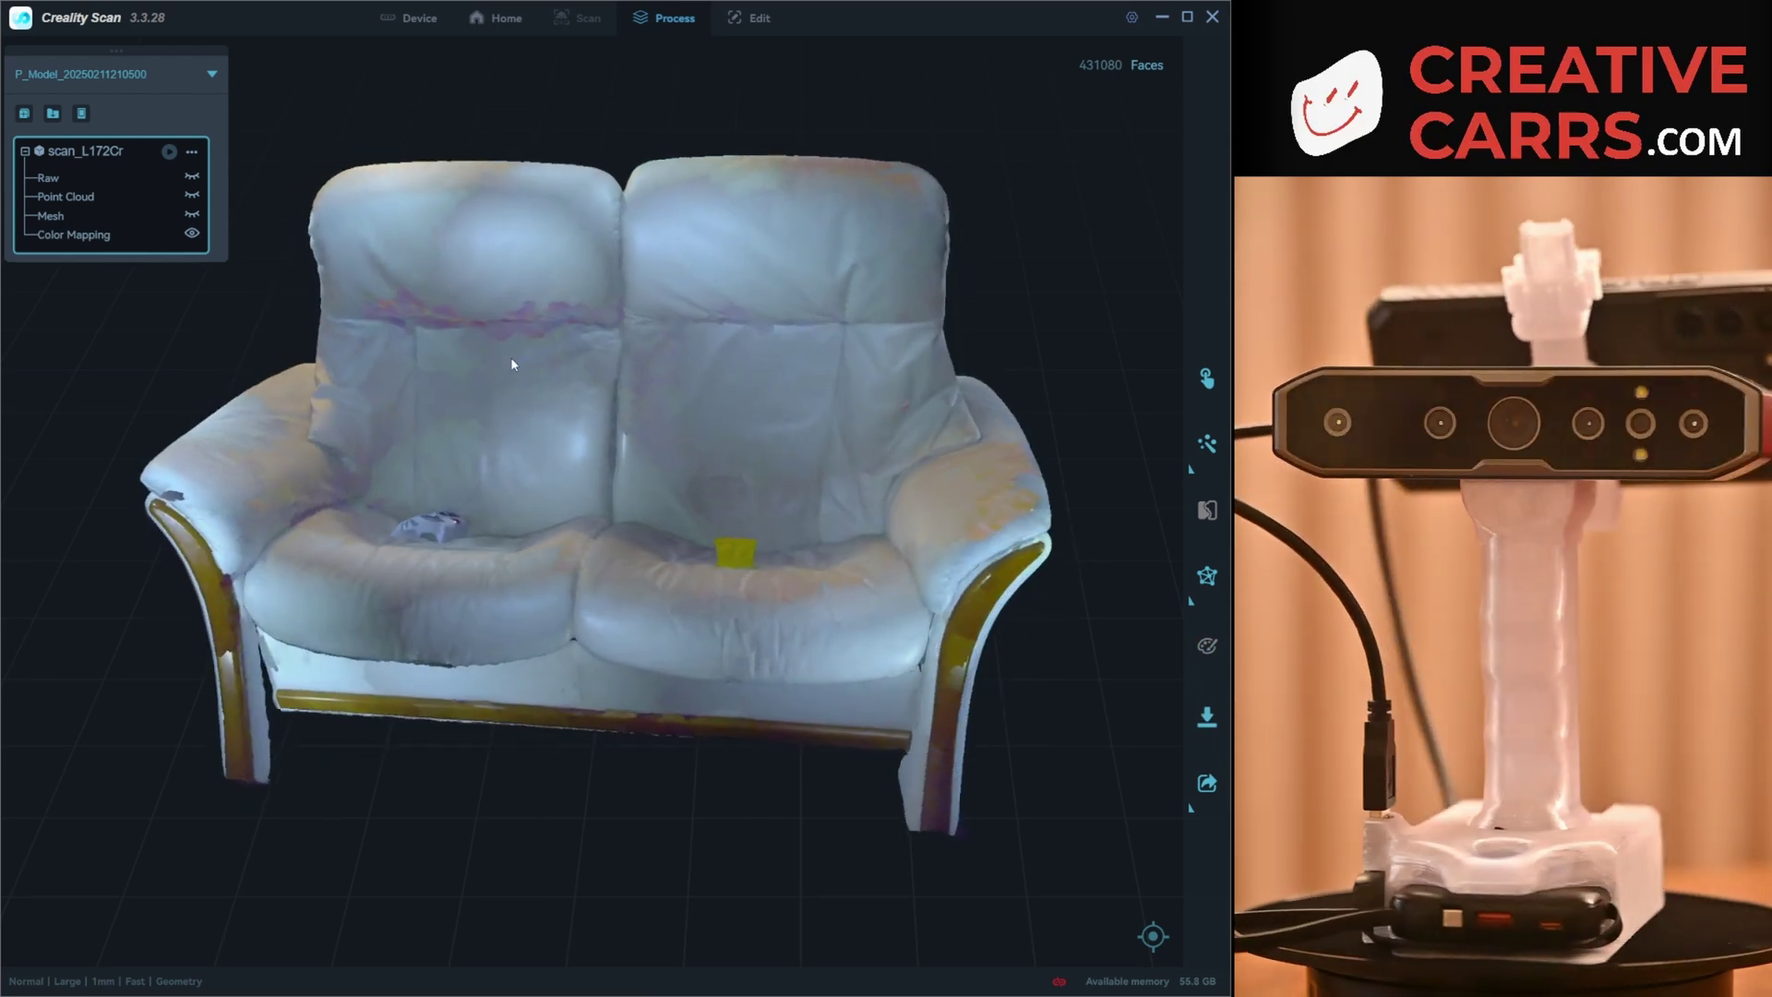
{"action": "left_click_drag", "start_coordinate": [512, 364], "coordinate": [228, 347]}
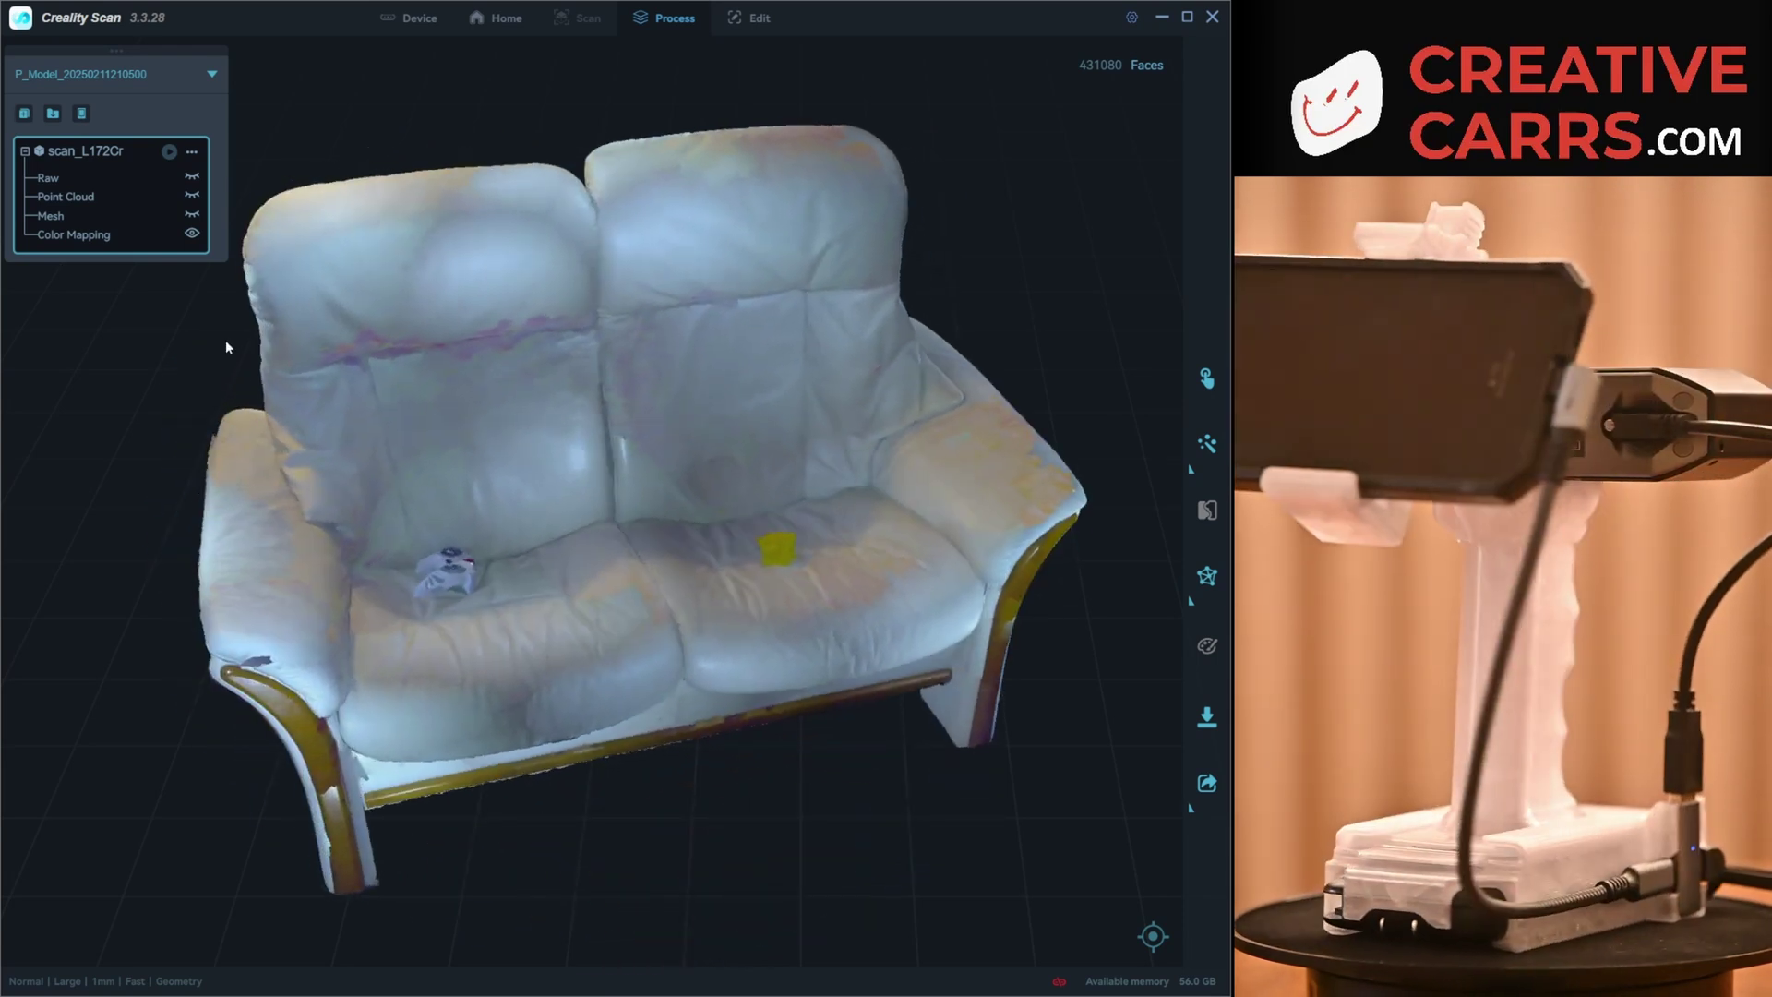
- Compare the color-mapped model with the plain mesh, leave the mesh displayed, and examine the folds around its seat and armrest
{"action": "left_click", "coordinate": [192, 217]}
{"action": "left_click", "coordinate": [193, 218]}
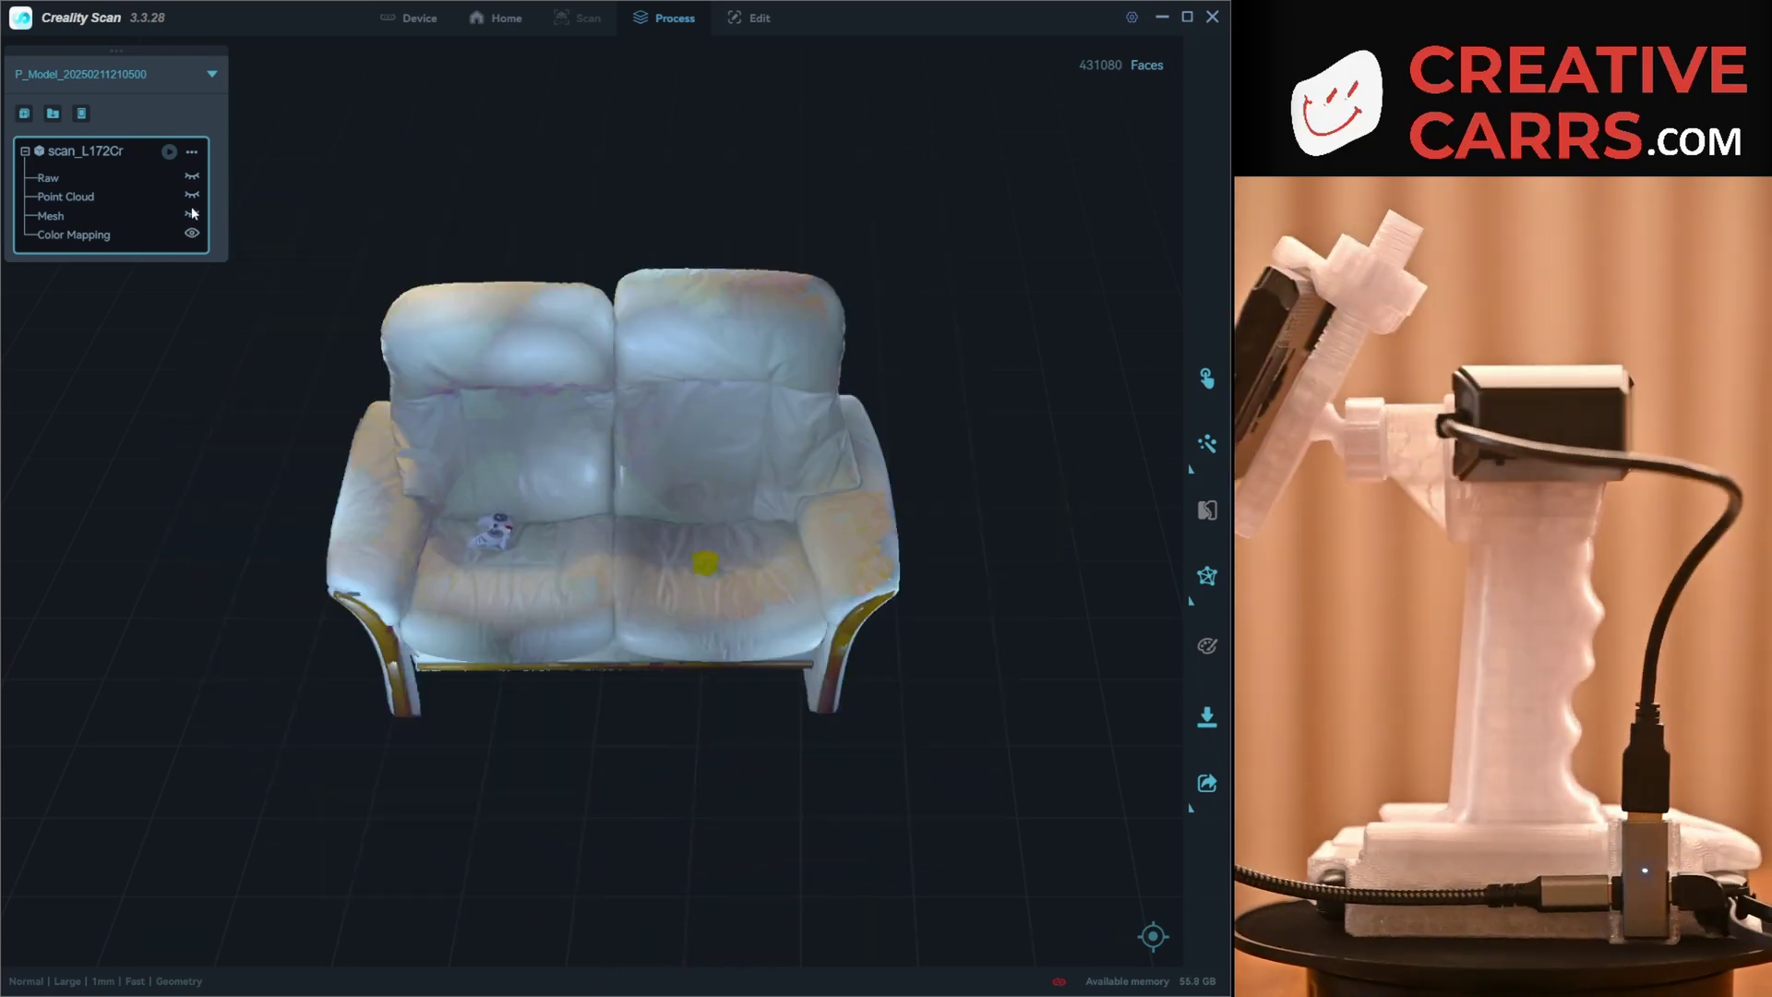
{"action": "left_click", "coordinate": [192, 215]}
{"action": "left_click", "coordinate": [192, 216]}
{"action": "left_click", "coordinate": [193, 216]}
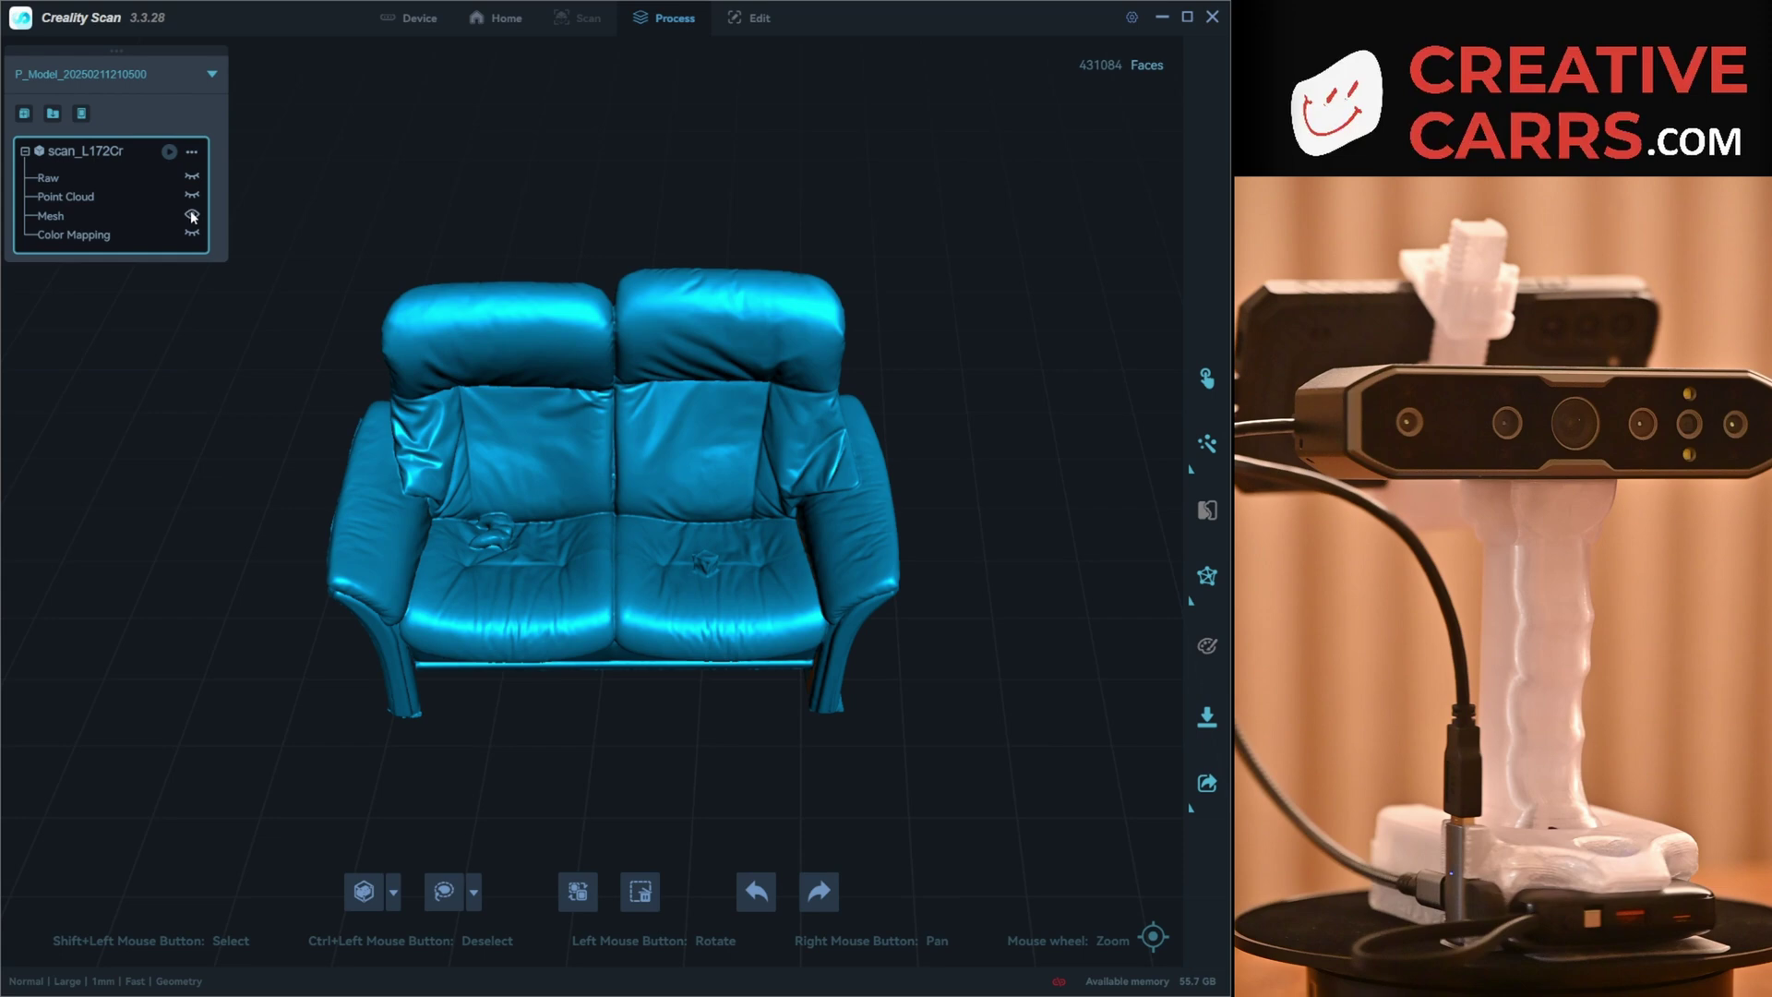
{"action": "scroll", "coordinate": [500, 450], "scroll_direction": "up", "scroll_amount": 5}
{"action": "left_click_drag", "start_coordinate": [500, 452], "coordinate": [595, 507]}
{"action": "scroll", "coordinate": [739, 676], "scroll_direction": "up", "scroll_amount": 5}
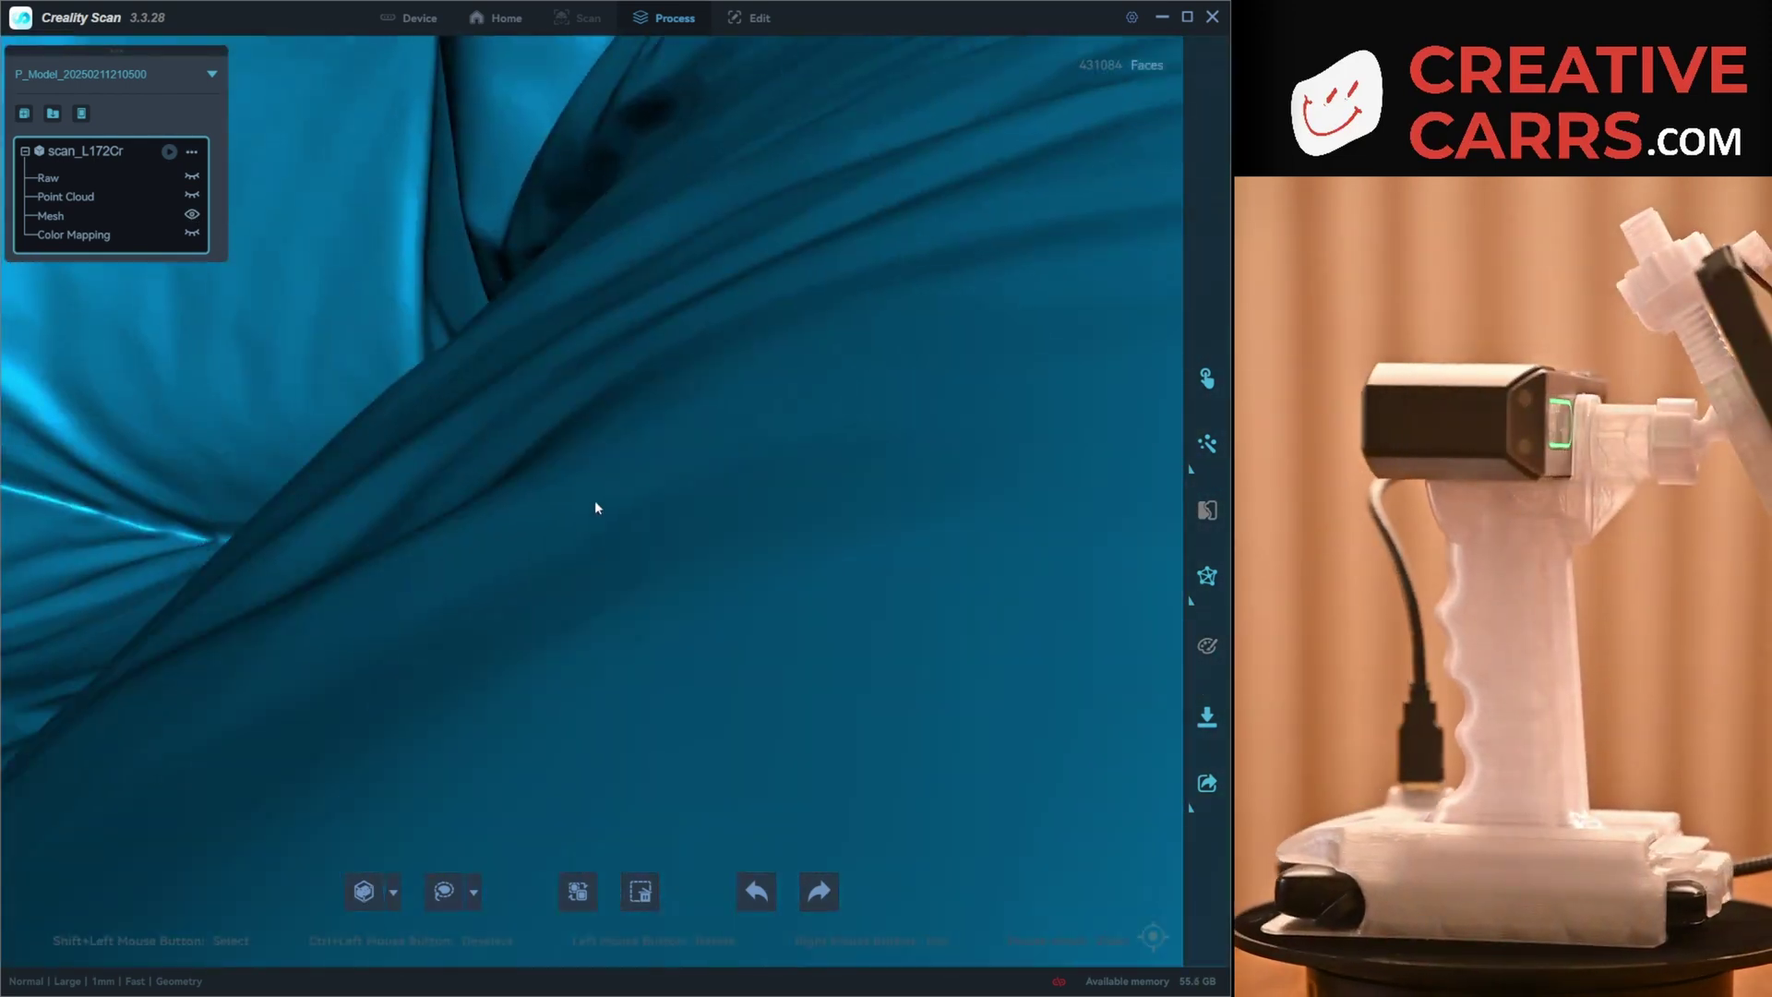
{"action": "scroll", "coordinate": [594, 500], "scroll_direction": "down", "scroll_amount": 6}
{"action": "left_click_drag", "start_coordinate": [636, 446], "coordinate": [645, 506]}
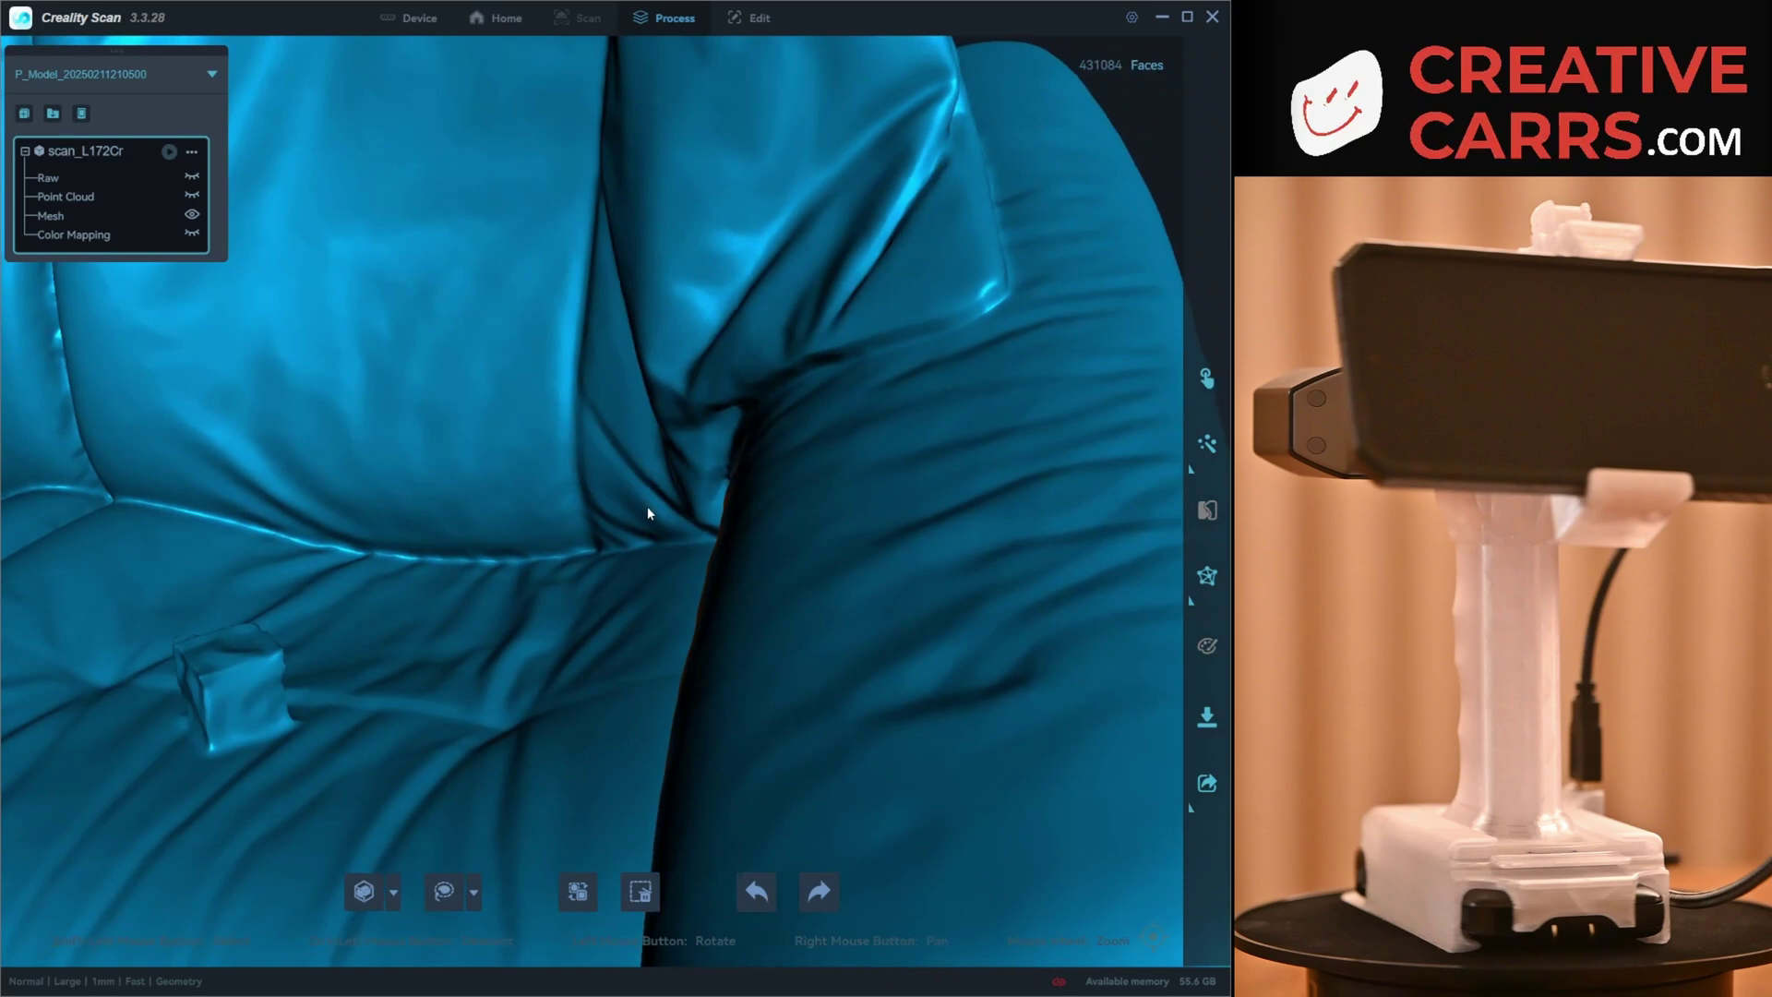